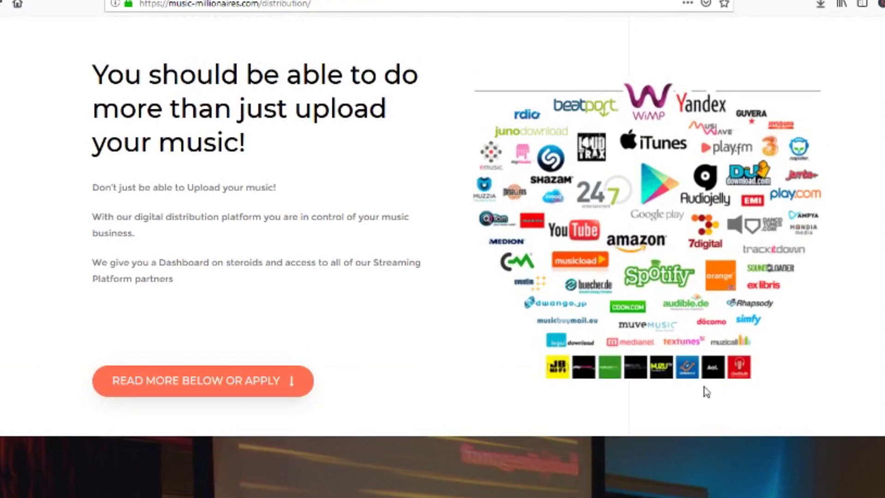
Look through the Music Millionaires distribution page, covering streaming partners, statements, chart tracking, the analytics dashboard and mechanical royalties
scroll(707, 392, "down", 10)
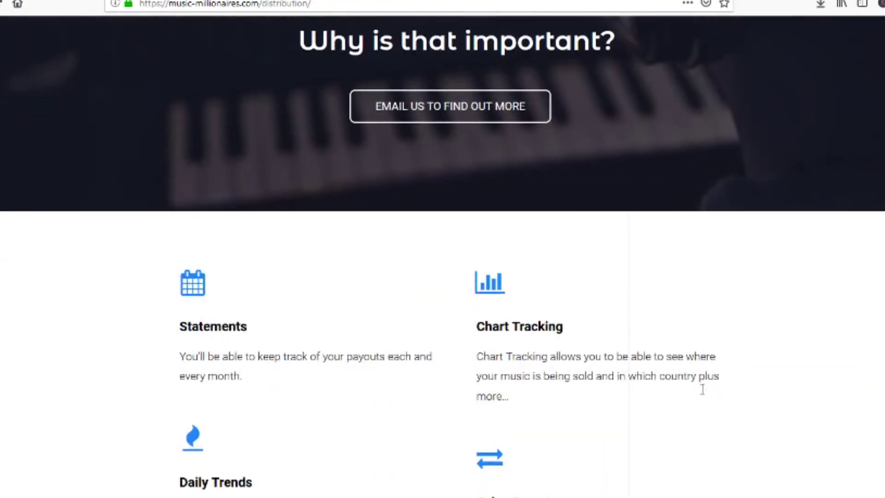
scroll(701, 393, "down", 5)
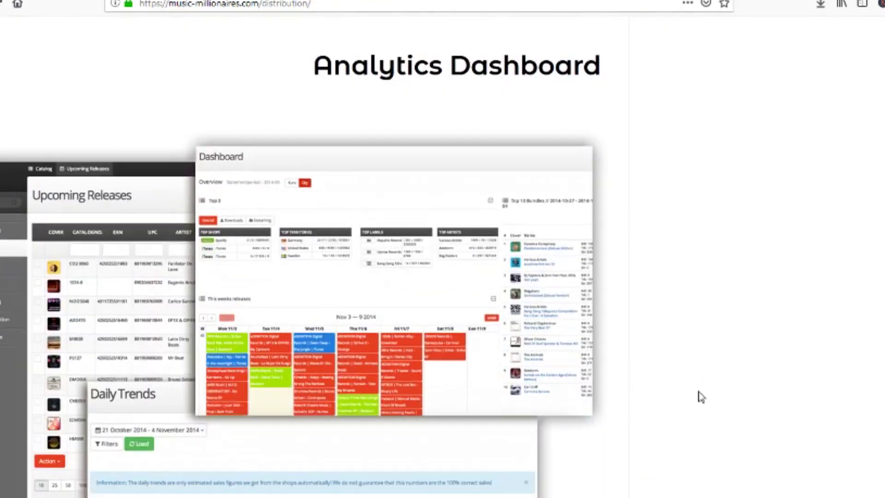
scroll(702, 396, "down", 2)
scroll(701, 396, "down", 6)
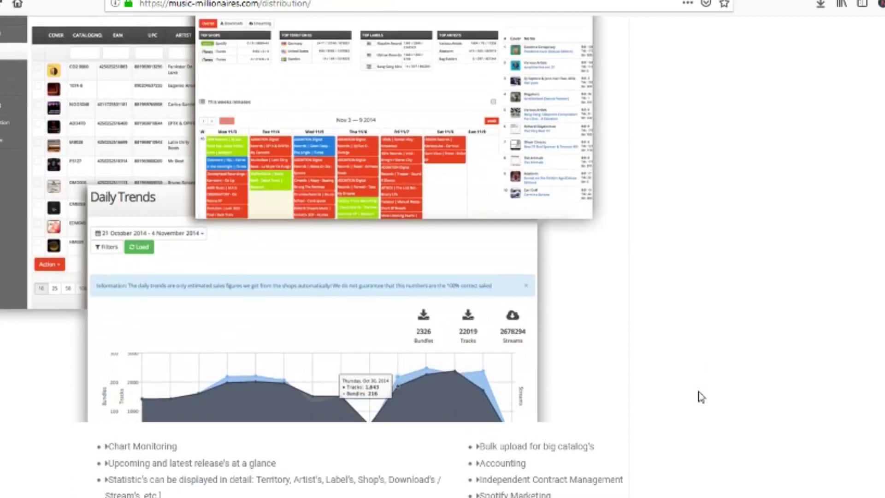
scroll(698, 398, "down", 10)
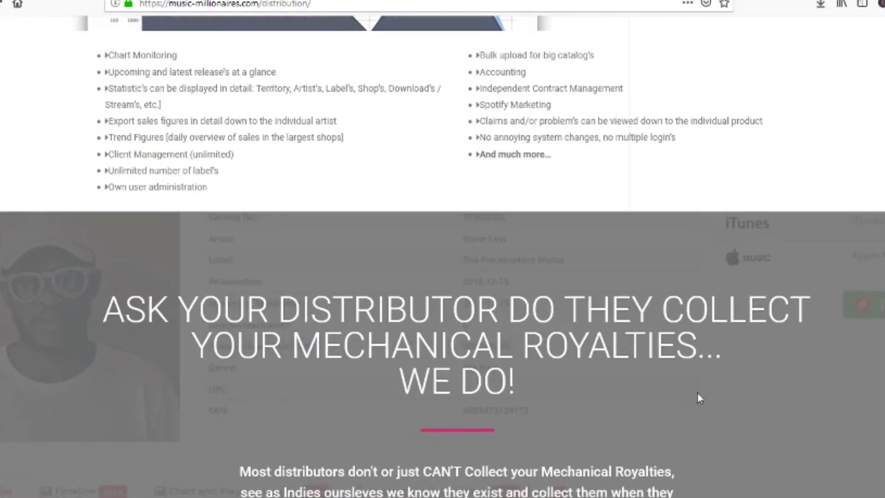
scroll(697, 399, "down", 7)
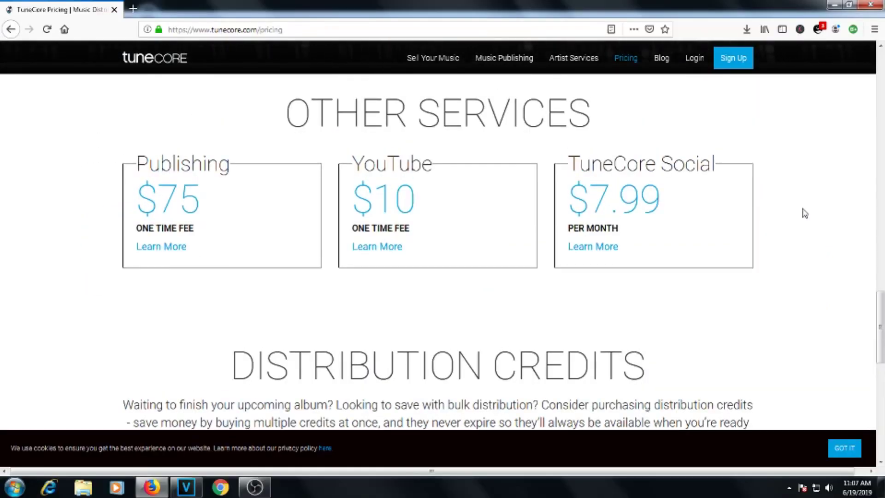
Review TuneCore's home page and its pricing for other services, along with DistroKid's sign-up offer
scroll(805, 213, "down", 1)
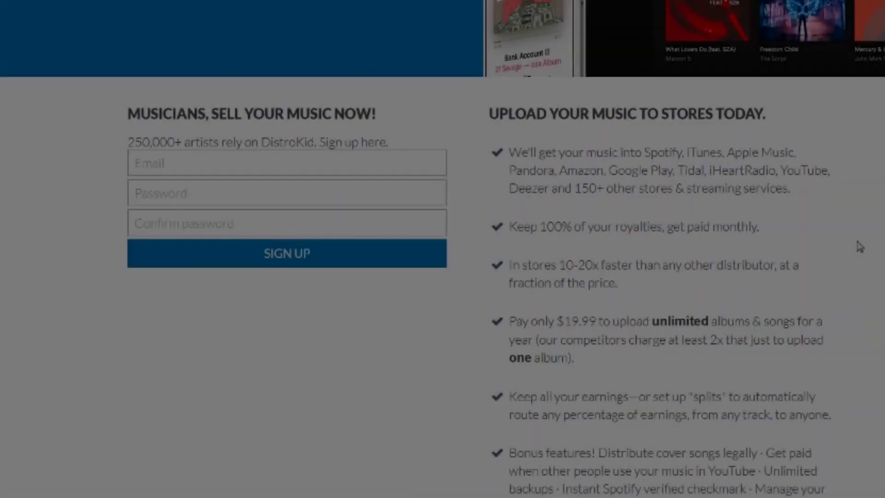
scroll(860, 247, "down", 1)
scroll(860, 248, "down", 1)
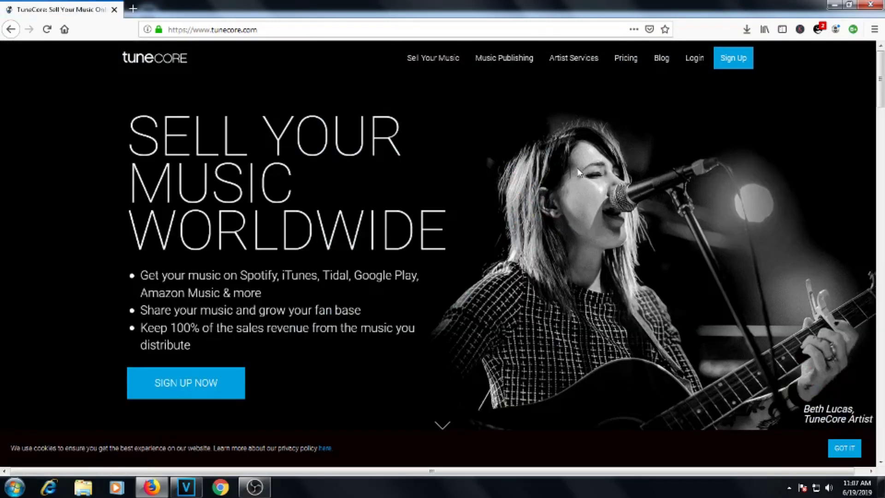
scroll(805, 248, "down", 1)
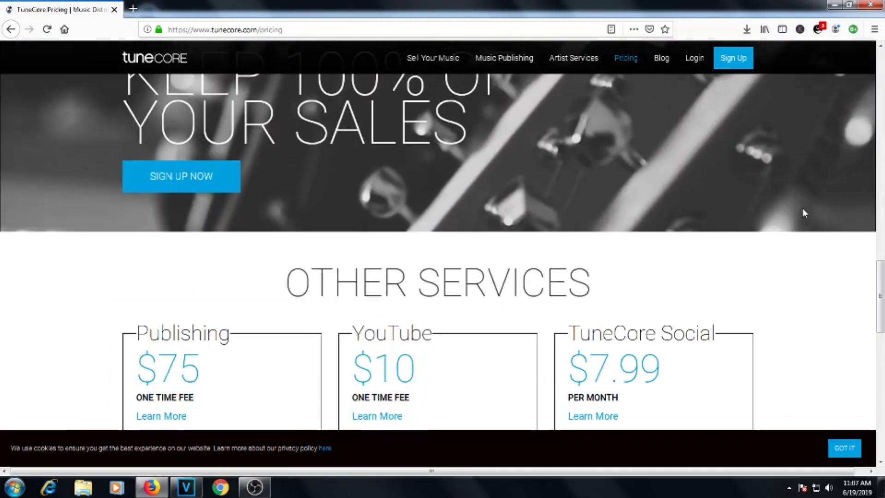
scroll(803, 212, "down", 4)
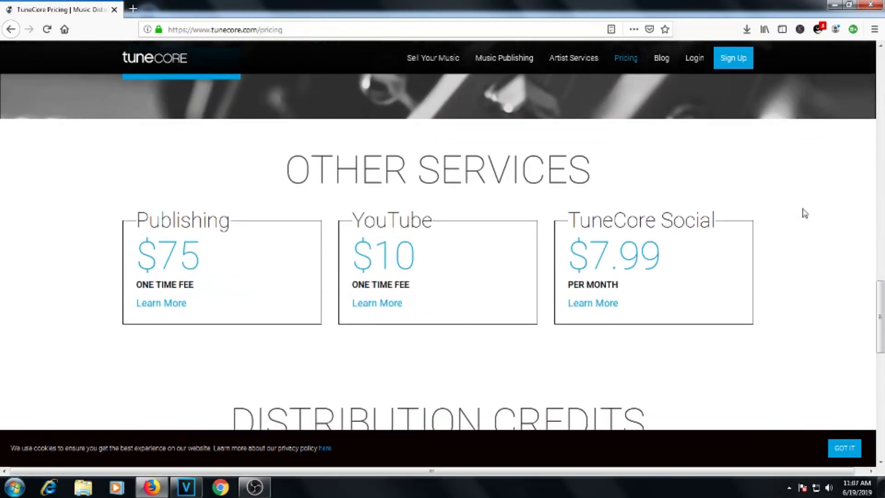
scroll(804, 213, "down", 2)
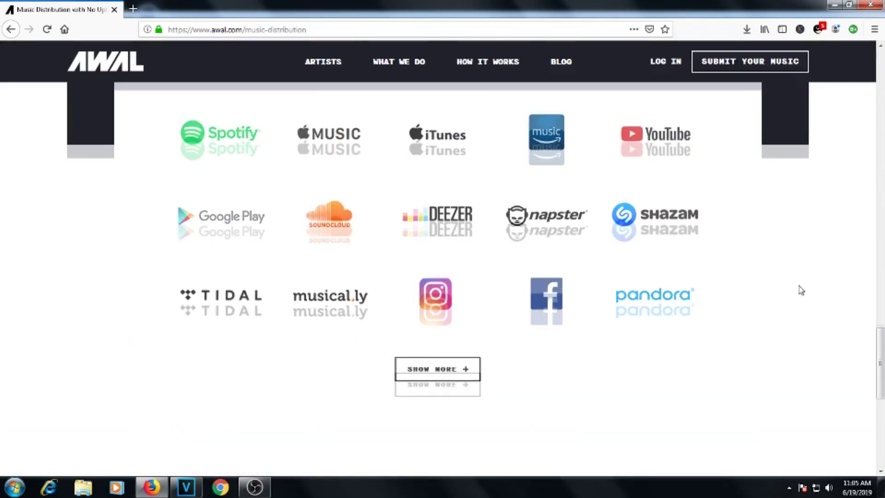
Check the store partners on AWAL's distribution page, and compare Ditto's packages with TuneCore's distribution credits
scroll(800, 291, "down", 1)
scroll(800, 289, "down", 2)
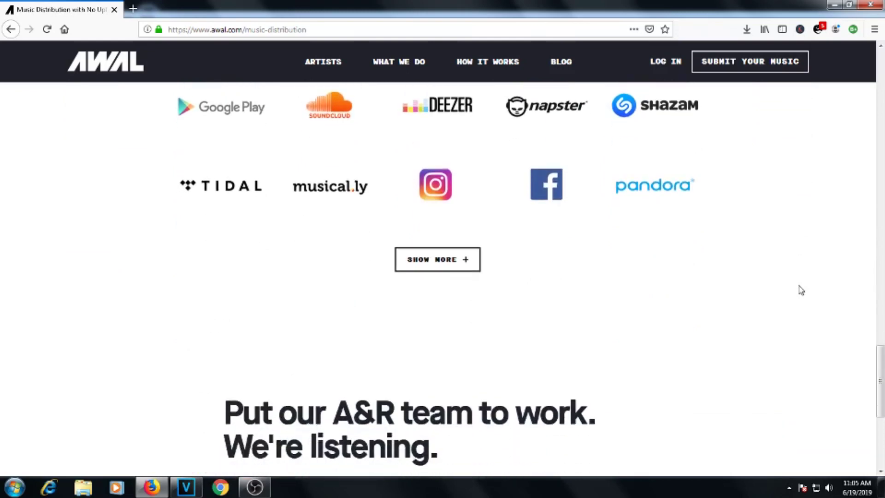
left_click(437, 258)
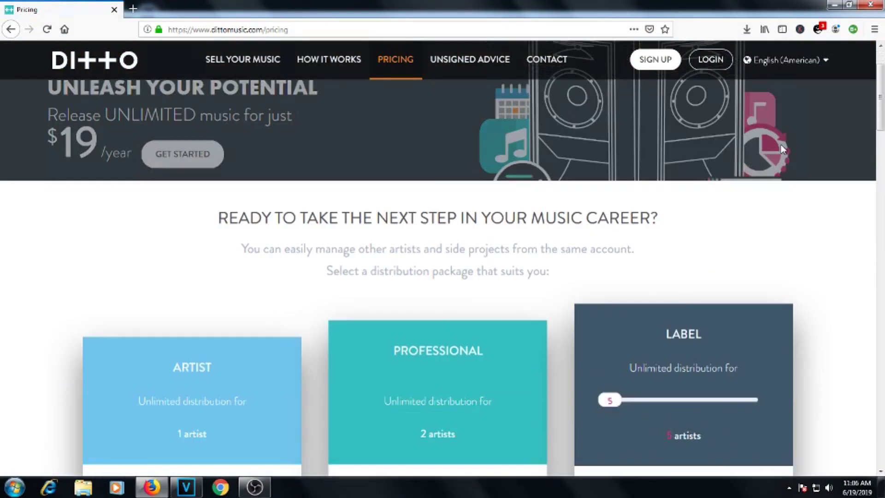
scroll(784, 148, "down", 3)
scroll(785, 148, "down", 2)
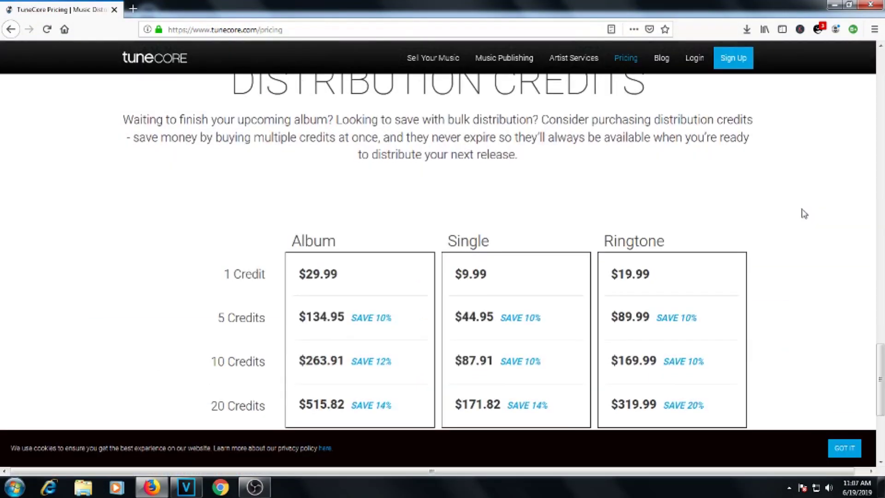
scroll(803, 213, "down", 1)
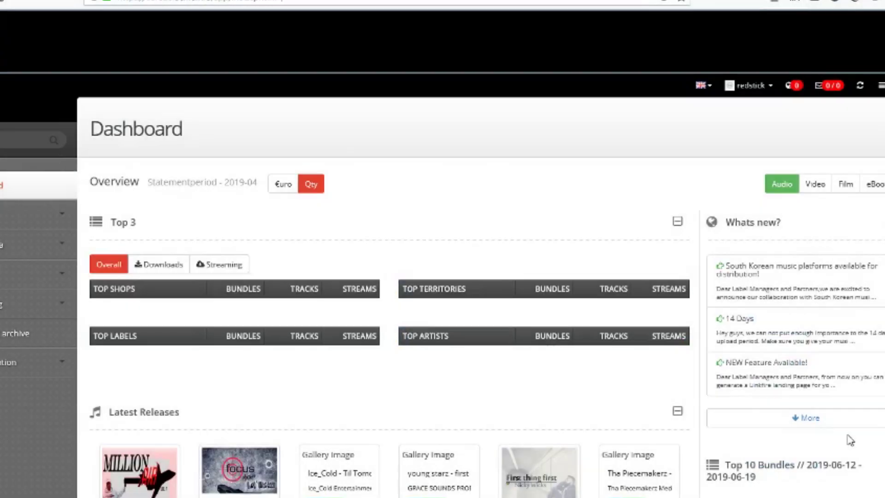
Open the full news list from the dashboard's What's new section, read the announcements and close it
left_click(844, 425)
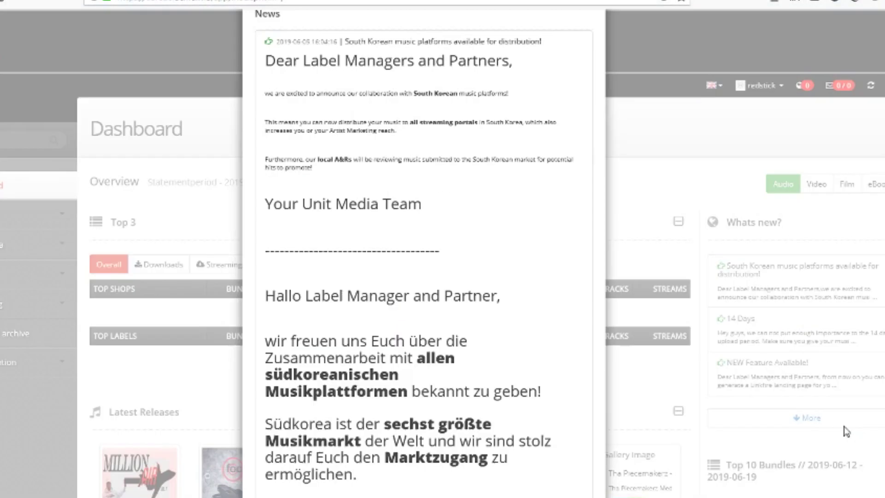
scroll(555, 297, "down", 1)
scroll(555, 297, "down", 15)
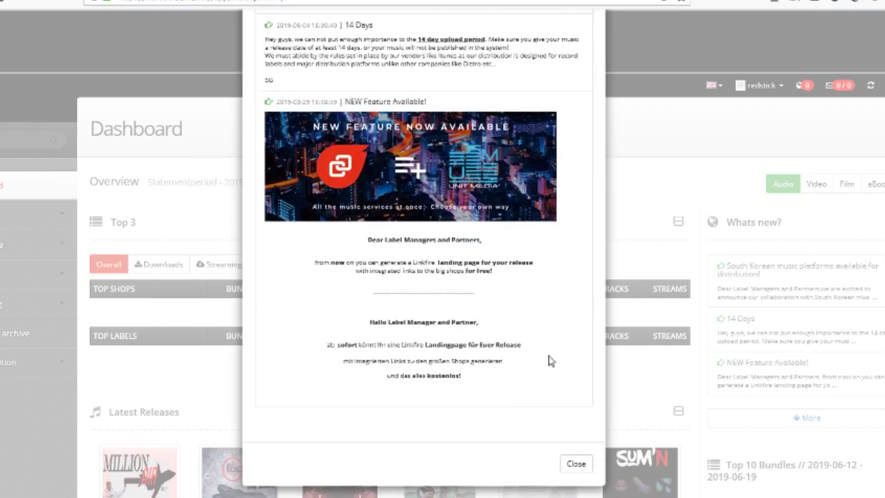
left_click(575, 464)
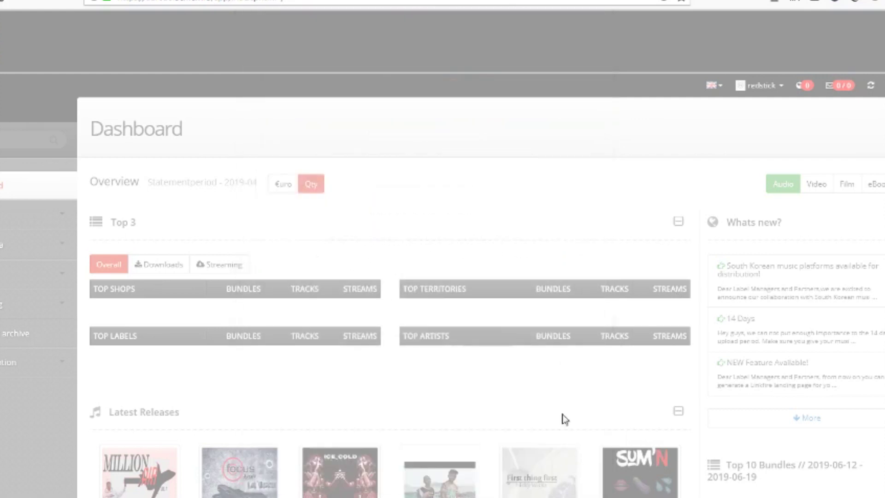
Look over the dashboard's Top 3 statistics and the Latest Releases section
scroll(559, 355, "down", 2)
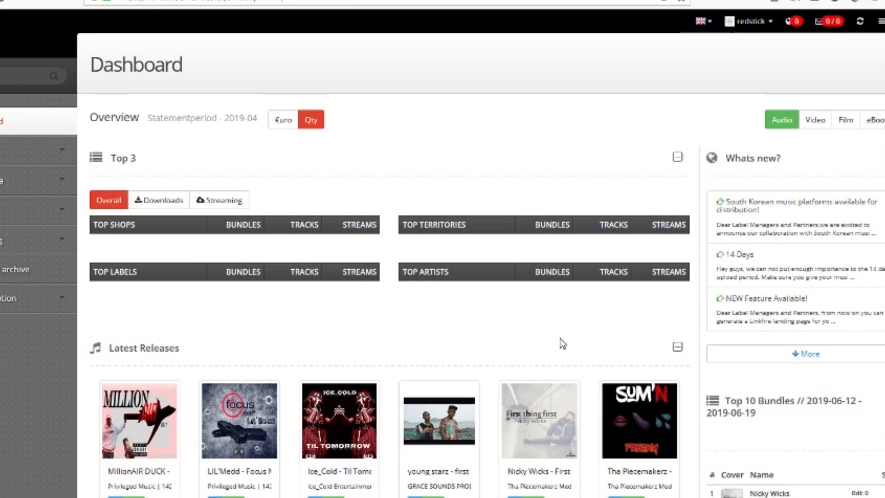
scroll(563, 344, "down", 2)
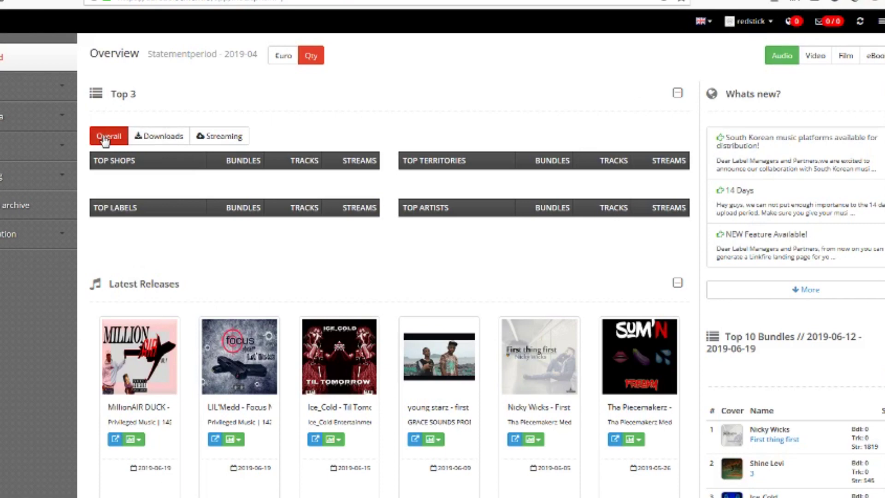
scroll(369, 119, "down", 1)
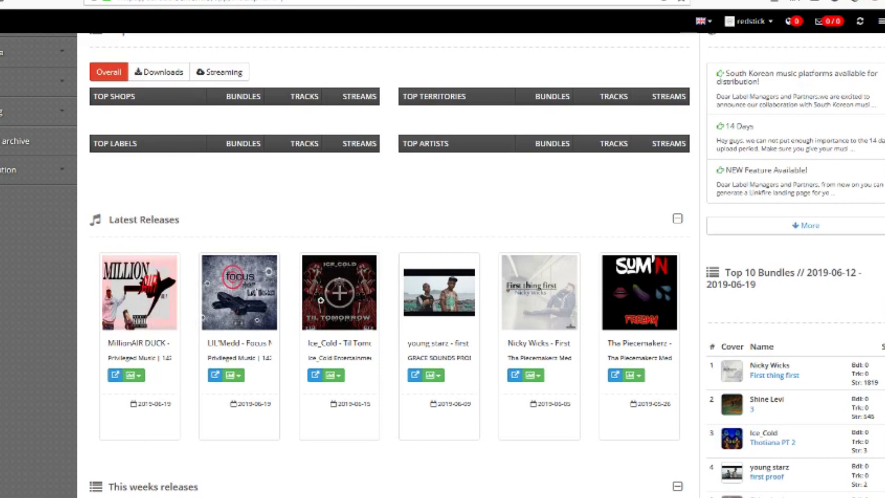
scroll(359, 296, "down", 1)
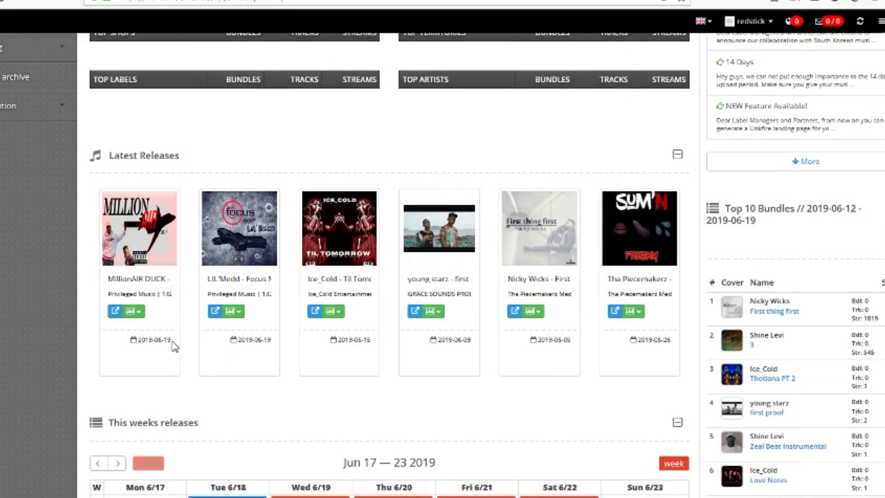
Show the report options for the release "First thing first" and view the calendar of this week's releases
left_click(539, 312)
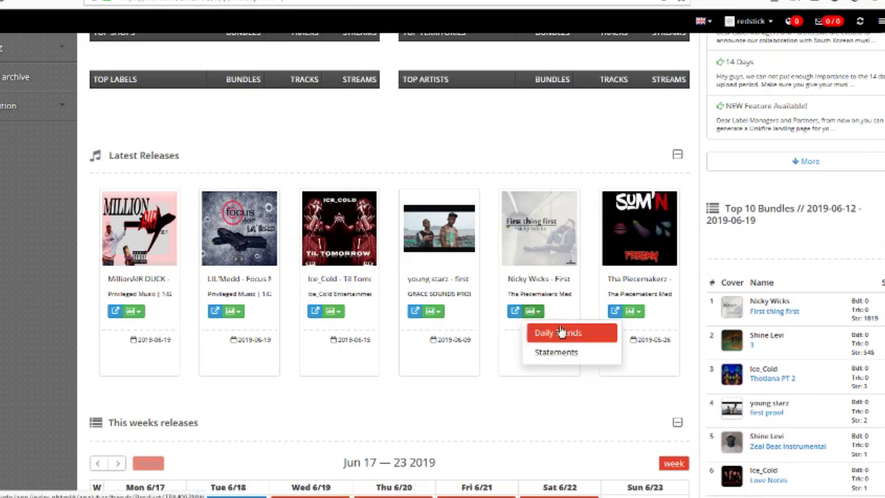
left_click(498, 352)
scroll(498, 352, "down", 3)
scroll(497, 352, "down", 3)
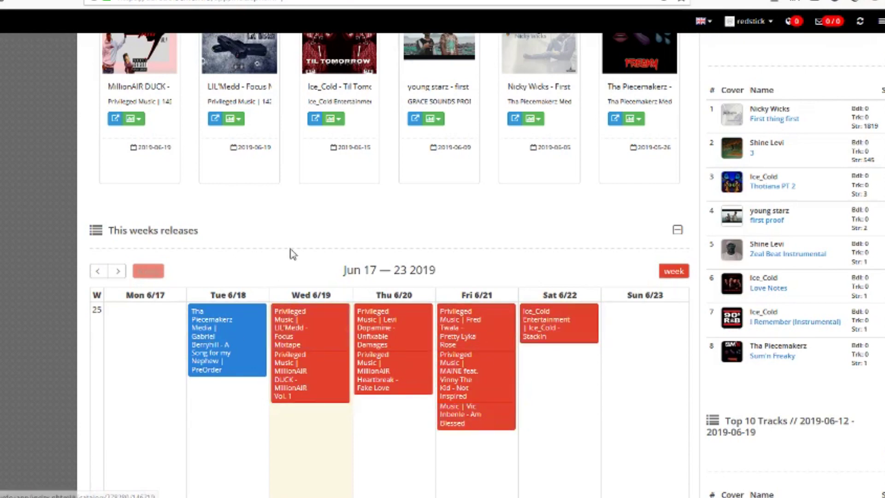
Examine the Top 10 Bundles list and highlight the bundle and track figures of the first entry
scroll(515, 250, "up", 2)
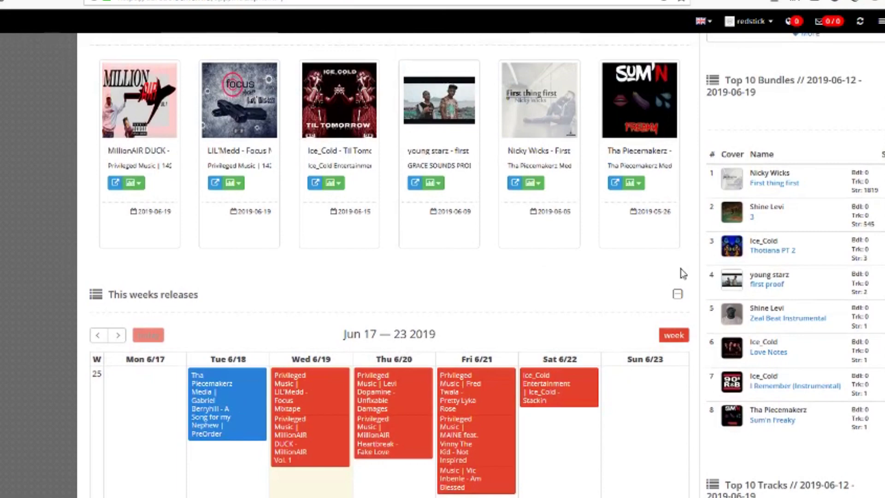
scroll(713, 215, "up", 2)
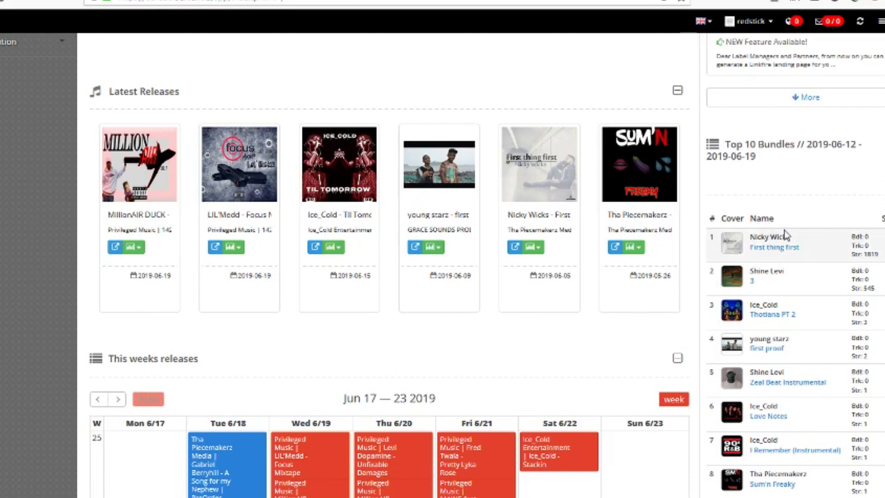
scroll(773, 291, "down", 2)
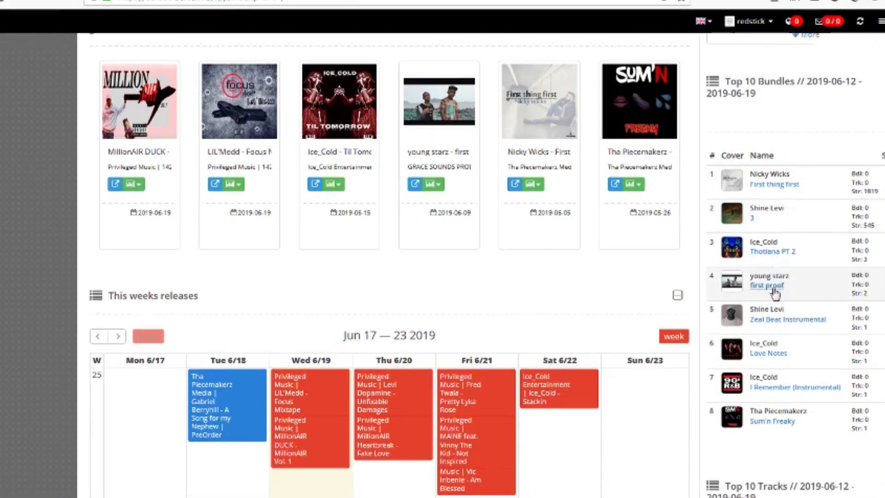
scroll(828, 233, "up", 2)
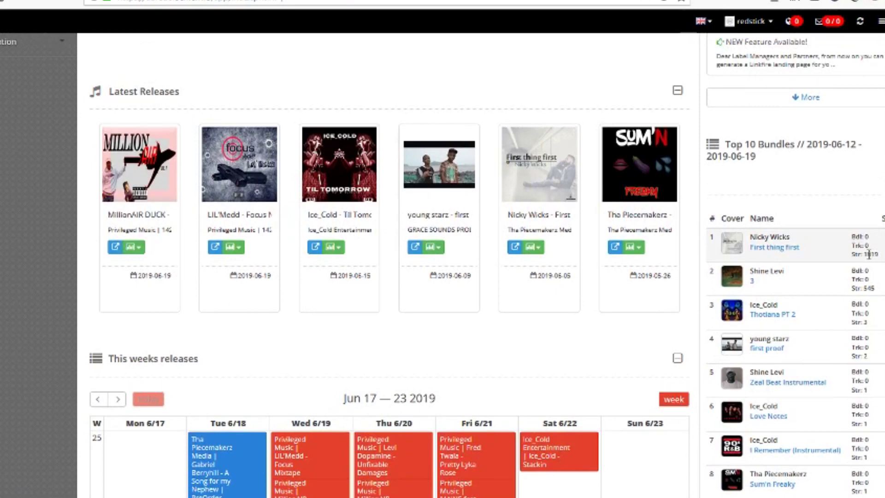
left_click_drag(853, 255, 853, 235)
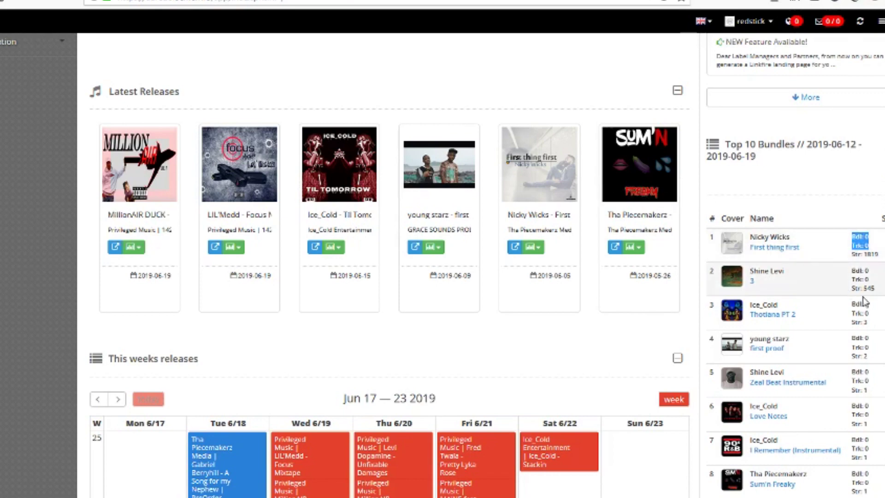
Open the catalog page of the release "First thing first" from Latest Releases and view its details
scroll(863, 298, "up", 5)
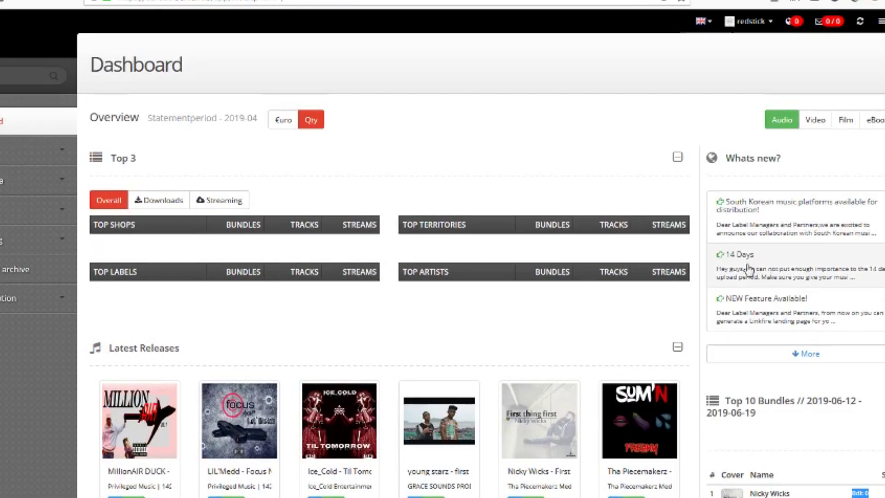
scroll(736, 266, "down", 2)
scroll(736, 267, "down", 2)
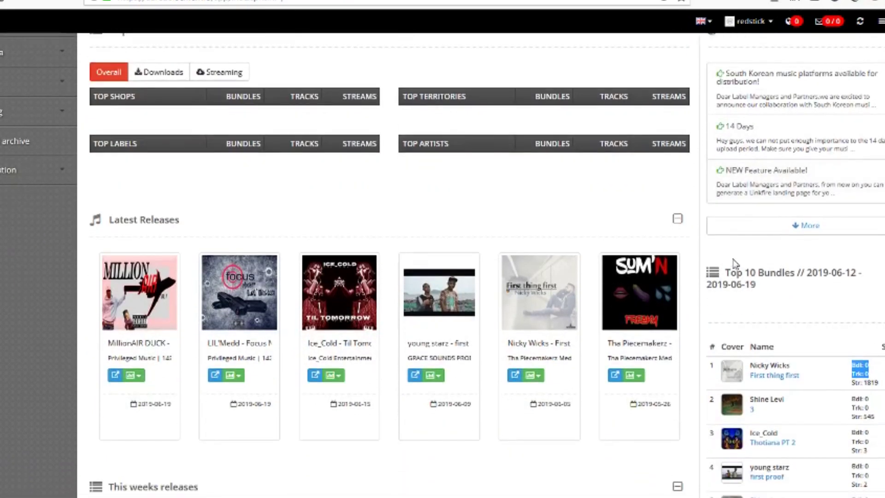
left_click(537, 375)
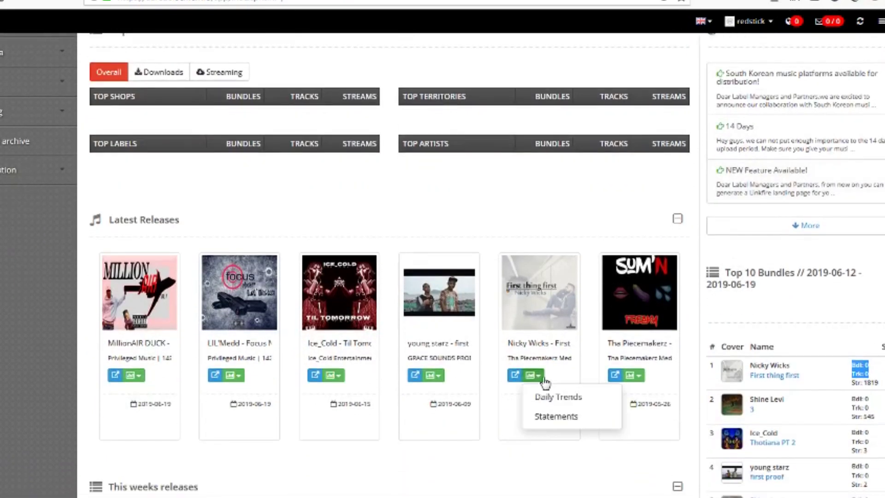
left_click(501, 369)
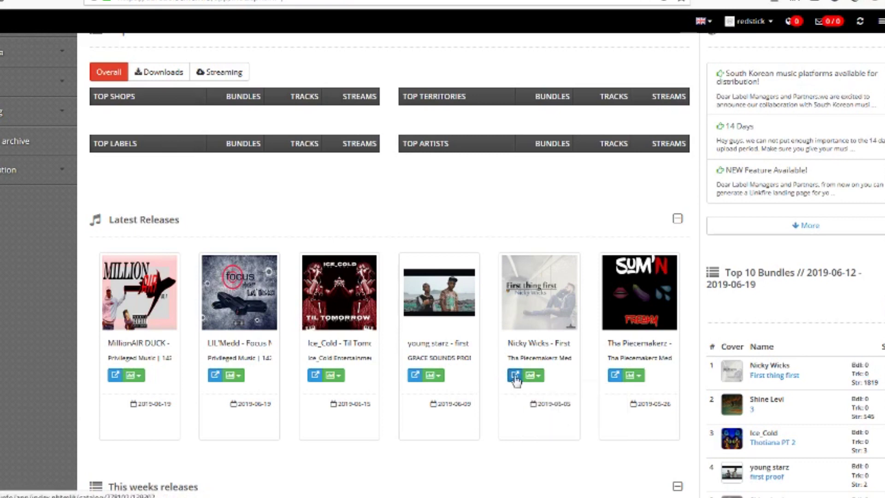
left_click(515, 376)
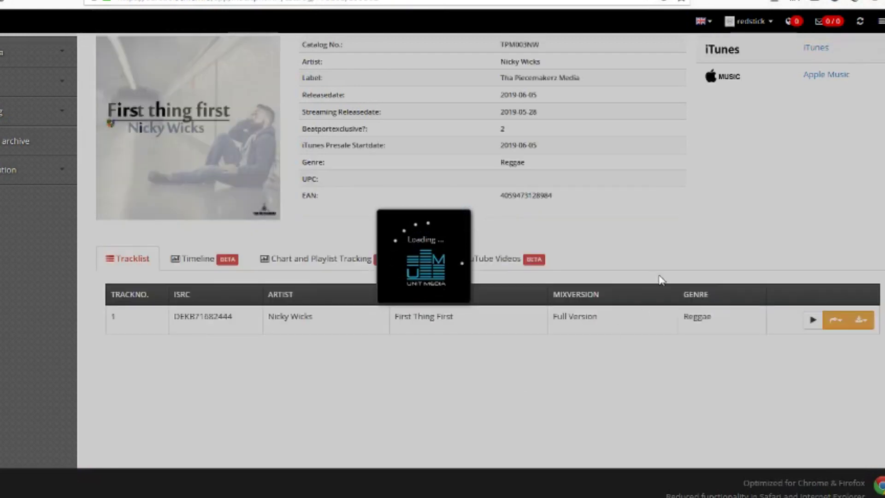
scroll(705, 260, "up", 2)
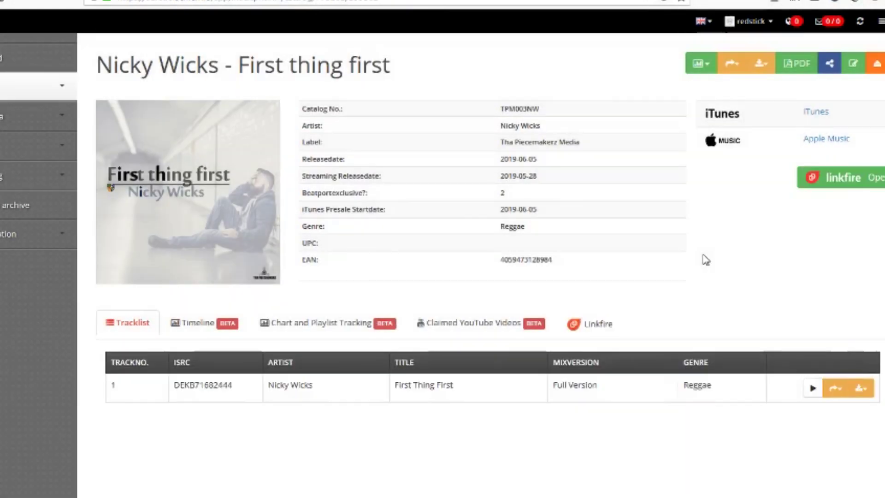
scroll(706, 259, "up", 1)
scroll(705, 260, "up", 1)
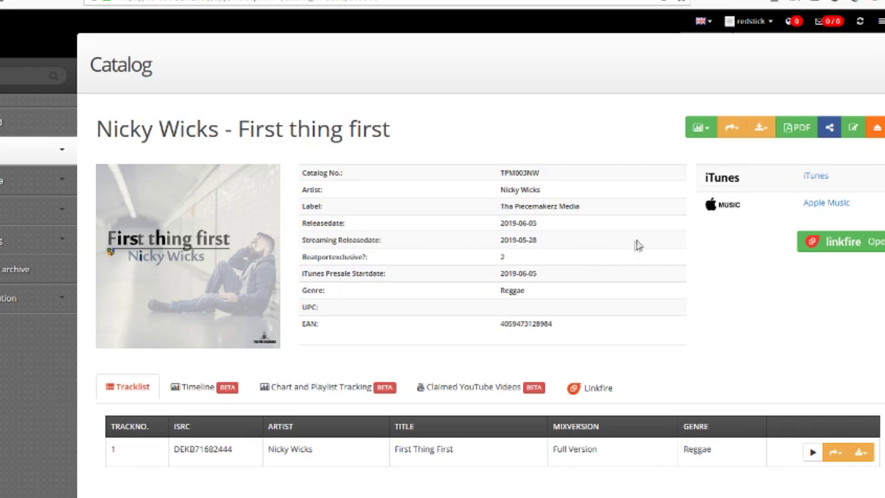
Show the report options for the release "First thing first" and review its catalog details
left_click(712, 135)
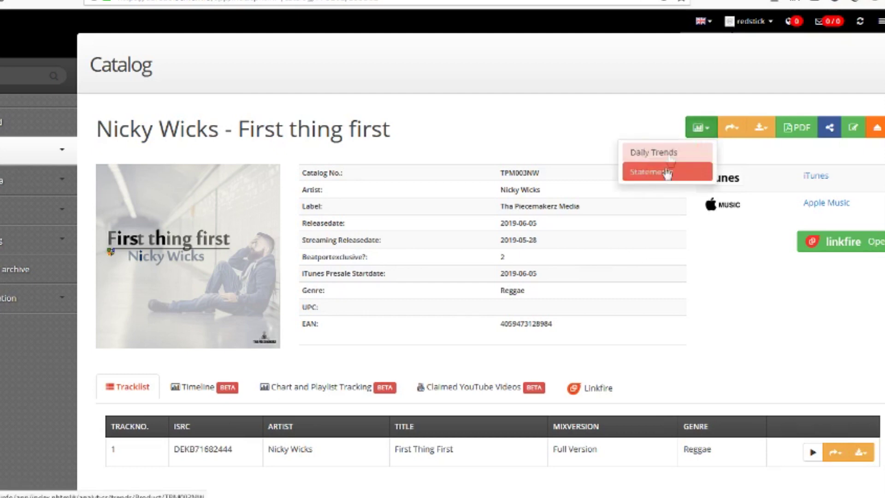
left_click(701, 311)
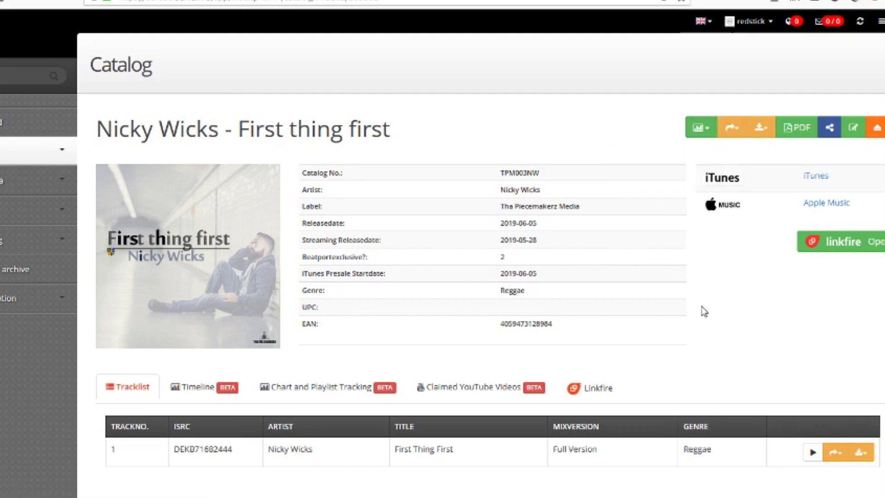
scroll(612, 272, "down", 1)
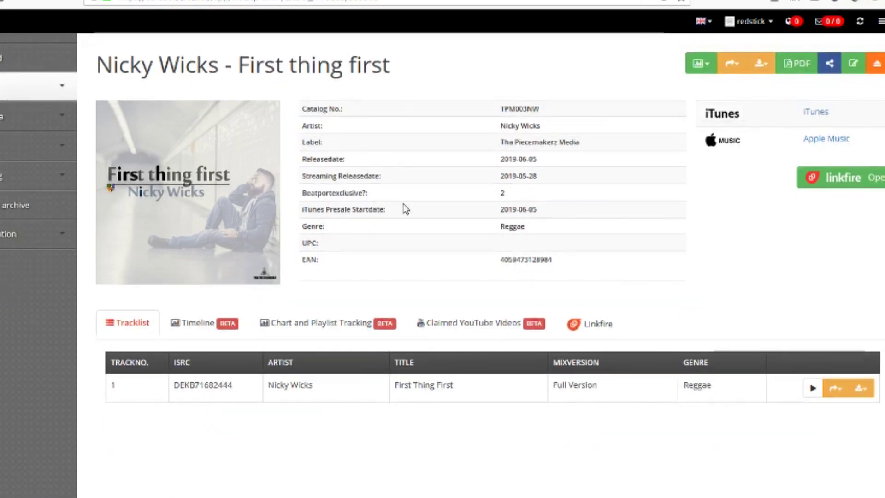
scroll(404, 207, "up", 1)
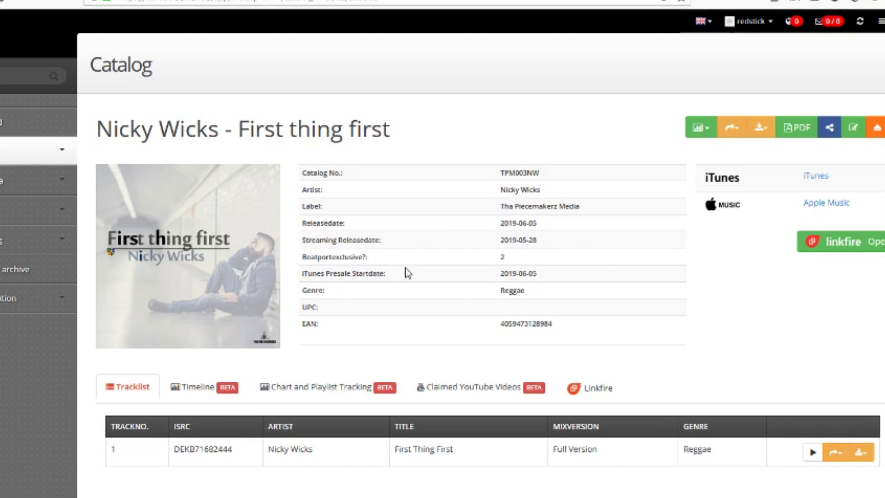
View the release's tracklist, highlight the ISRC of track 1 and try playing the track
scroll(405, 272, "down", 1)
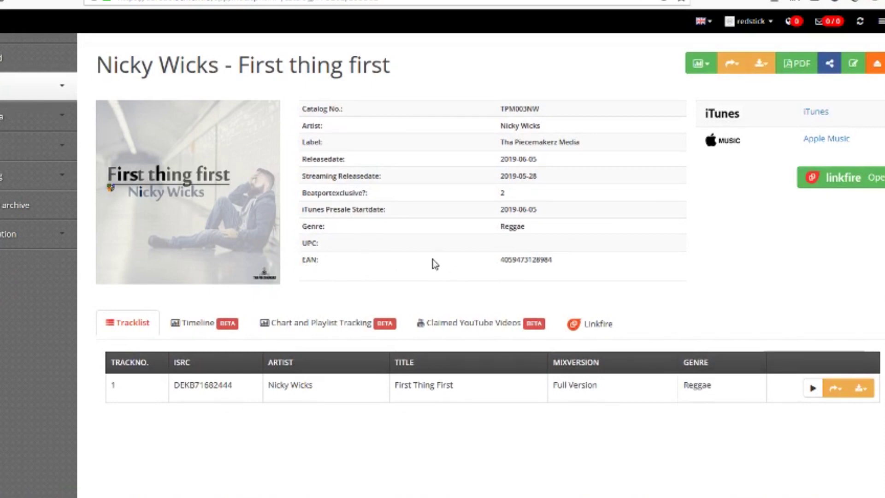
scroll(479, 272, "down", 1)
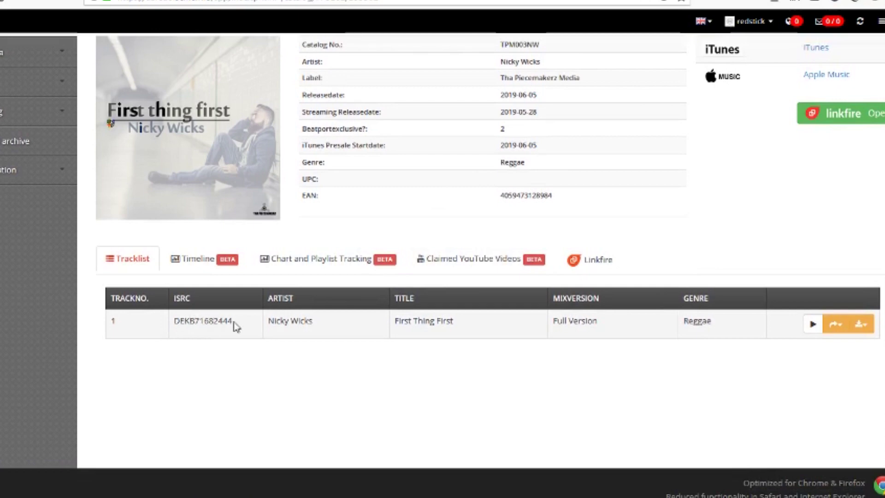
left_click_drag(175, 321, 234, 321)
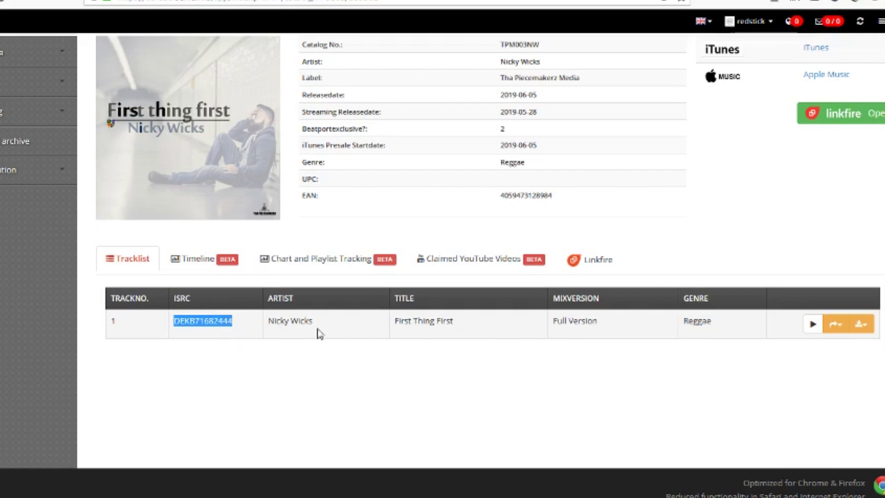
left_click(814, 327)
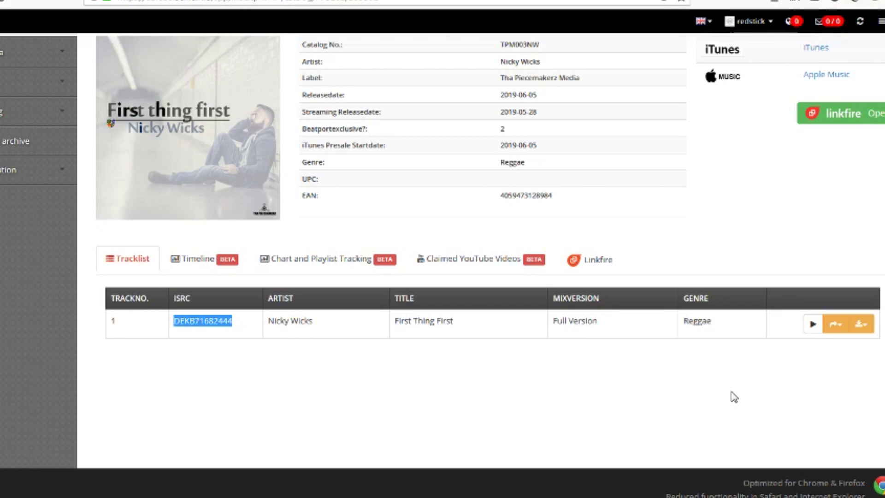
Open the release's timeline and view the release-date marker's details on the bundle timeline chart
scroll(734, 397, "up", 3)
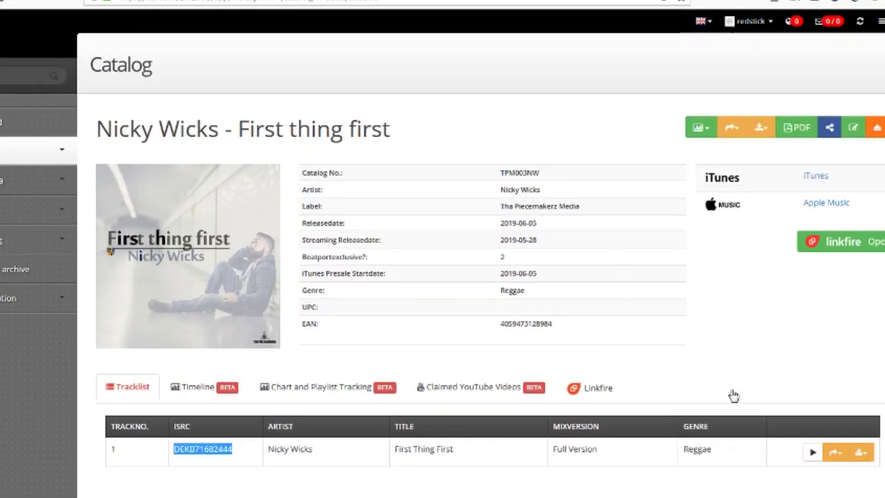
left_click(192, 390)
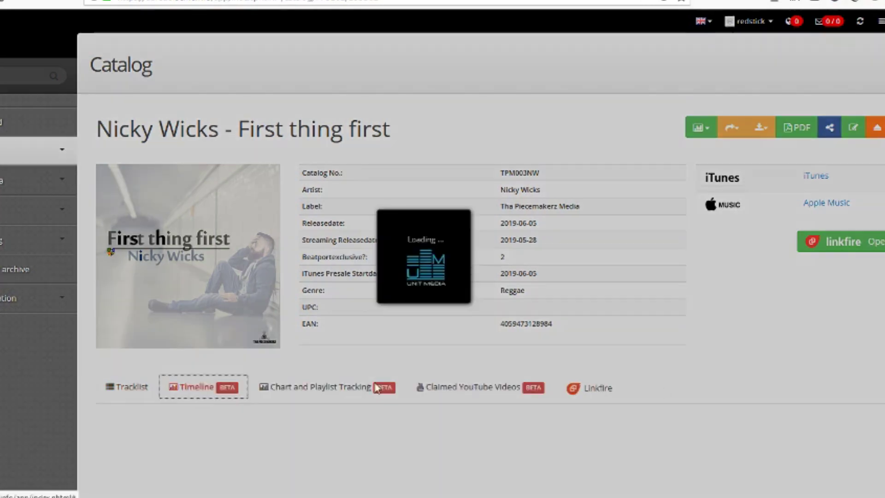
scroll(731, 369, "down", 2)
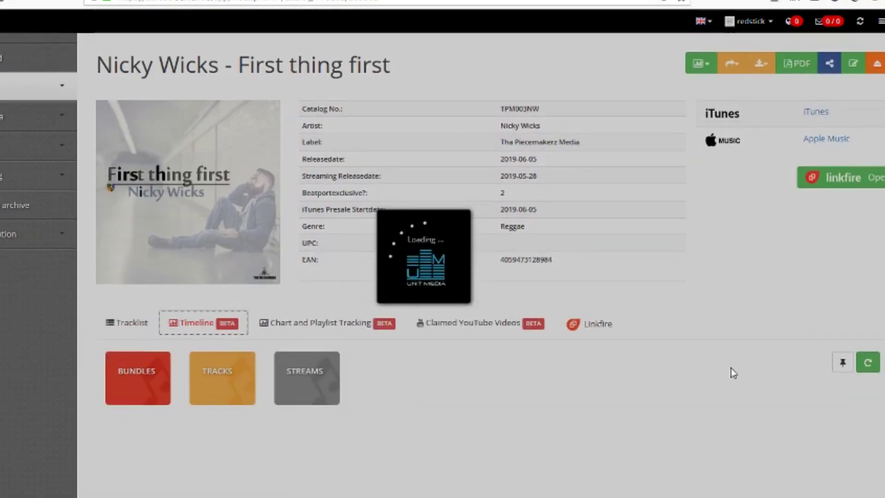
scroll(733, 373, "down", 4)
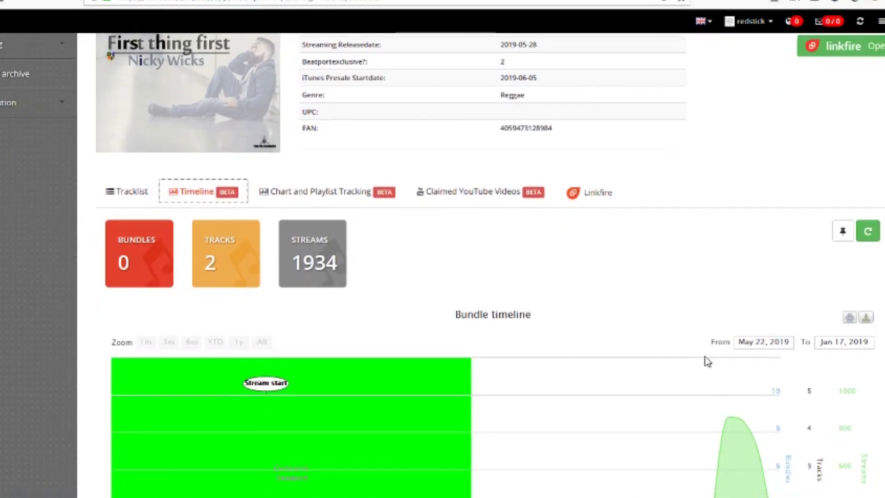
scroll(710, 361, "down", 4)
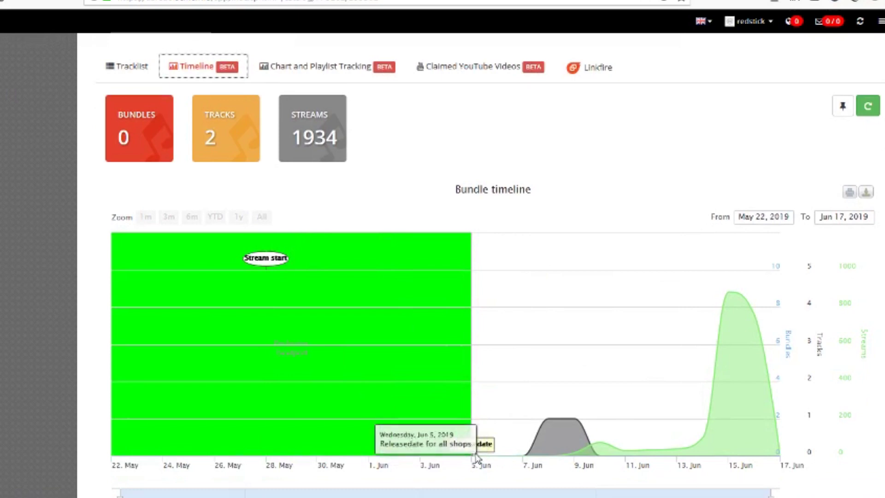
mouse_move(473, 456)
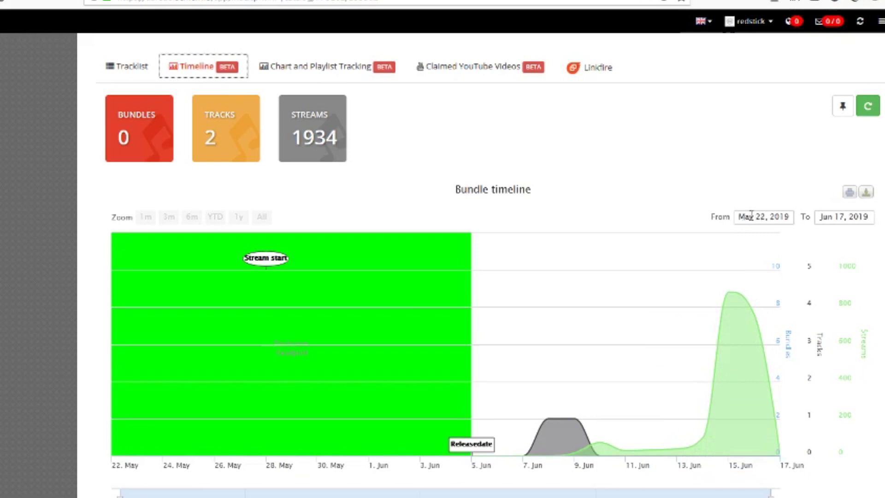
Examine the bundle timeline's daily sales and stream figures for June 2019, its legend and the streams total
scroll(757, 323, "down", 3)
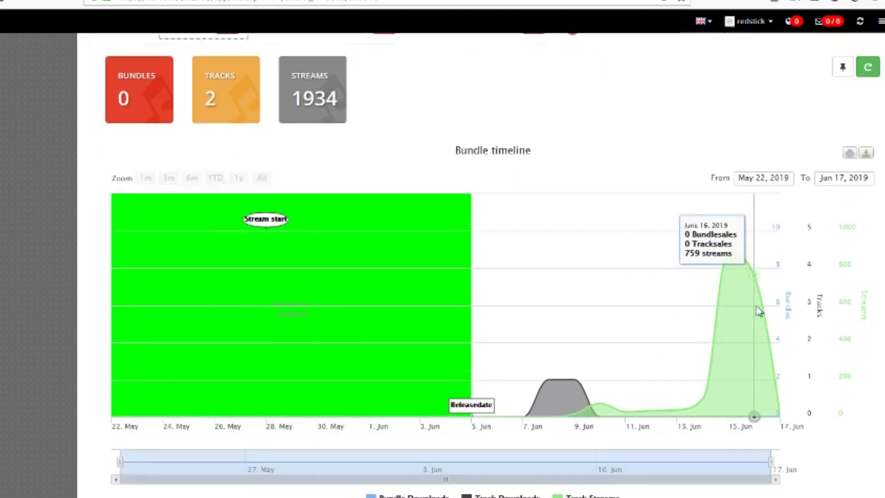
scroll(759, 348, "up", 1)
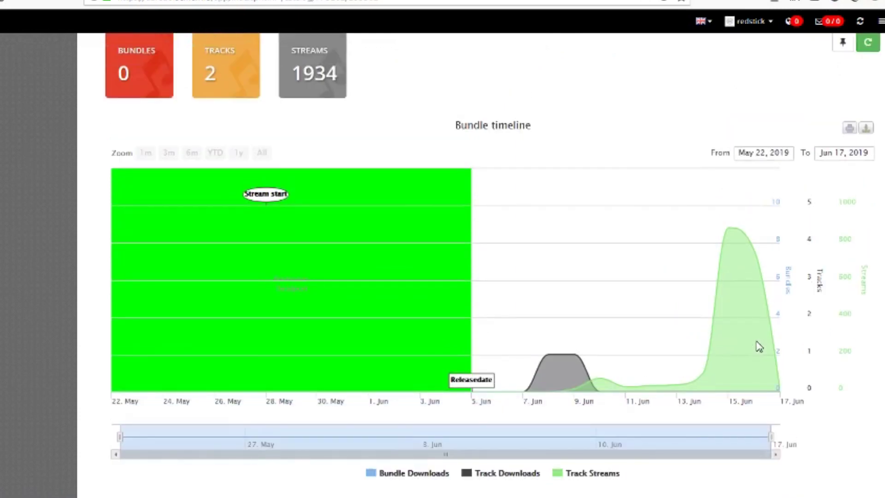
scroll(759, 347, "down", 1)
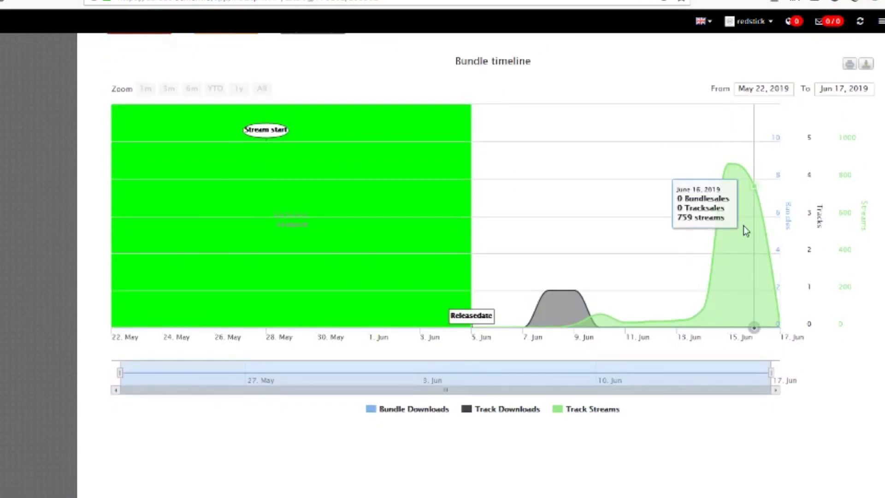
scroll(754, 305, "down", 1)
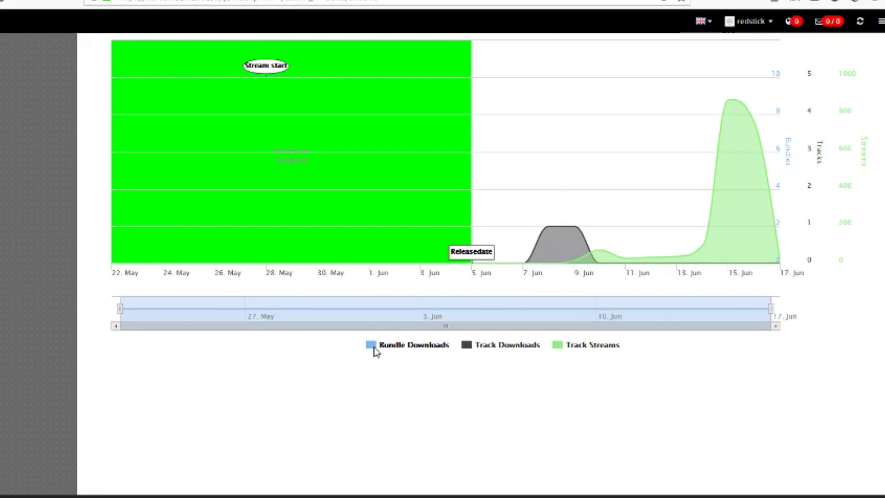
mouse_move(626, 264)
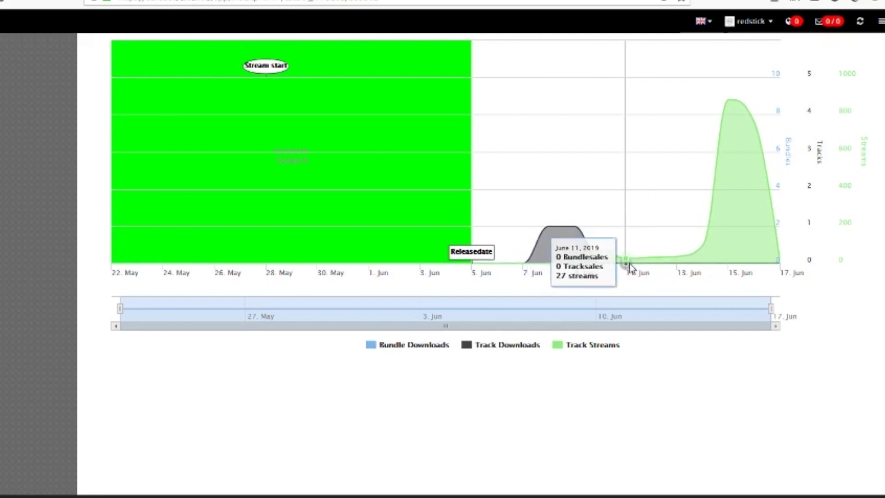
scroll(676, 366, "down", 1)
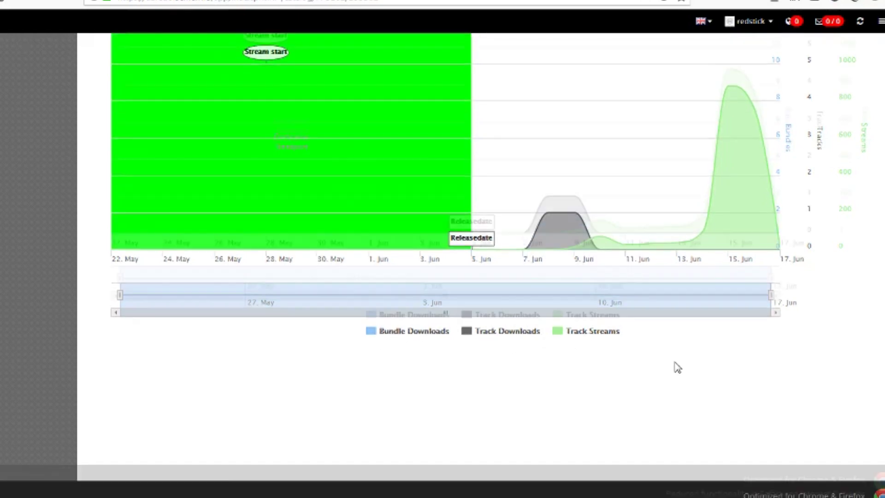
scroll(678, 366, "up", 1)
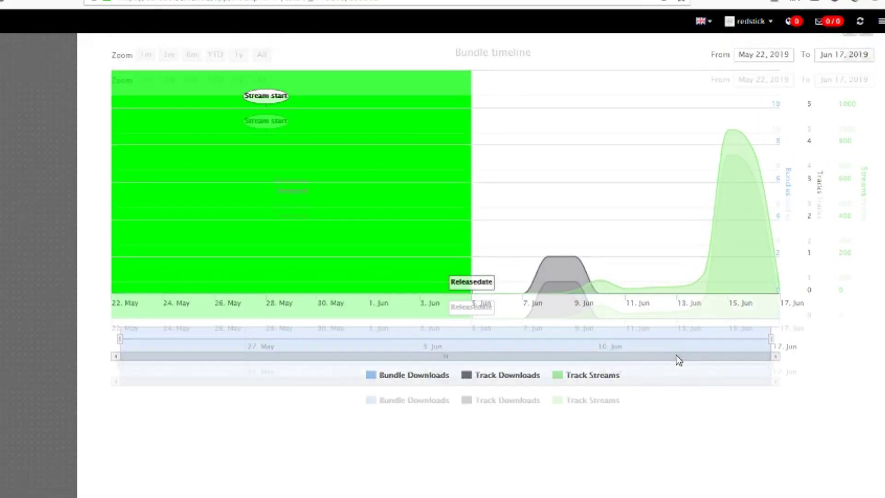
scroll(678, 359, "up", 5)
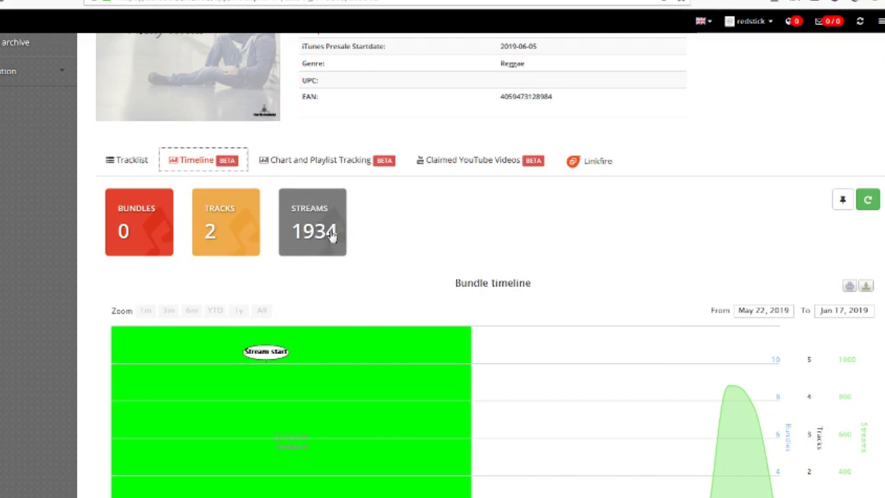
Open the release's chart and playlist tracking and view its bundle and track tables
scroll(332, 235, "up", 2)
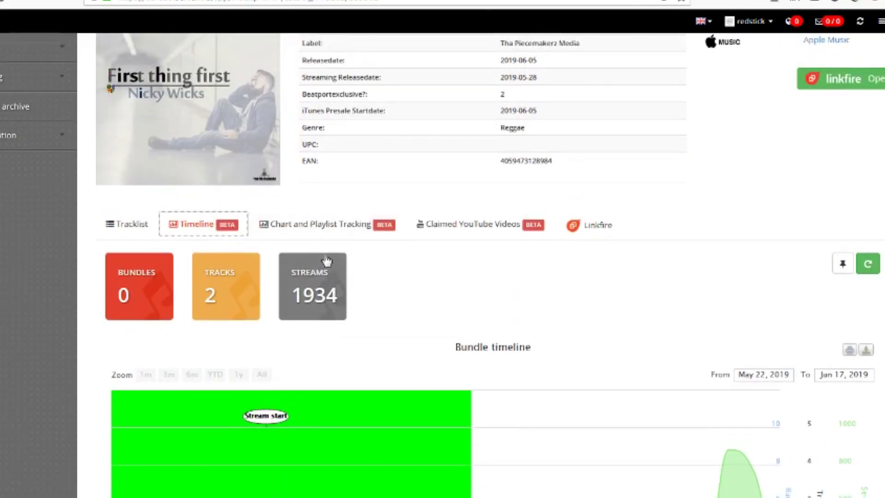
left_click(329, 229)
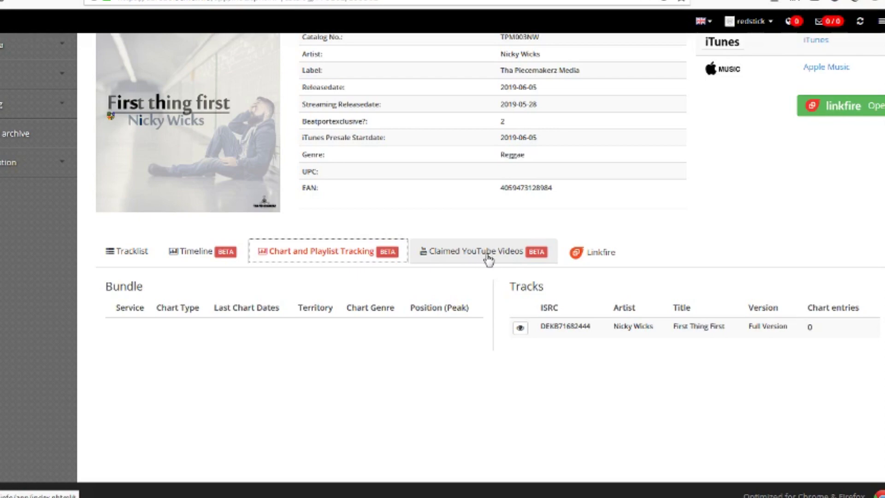
scroll(493, 261, "up", 1)
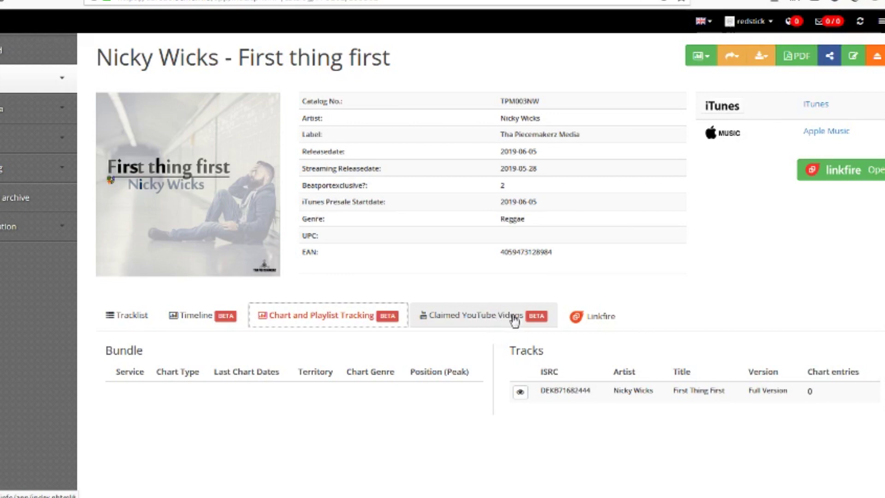
Open the release's Linkfire section and look over its URL and widget areas
left_click(594, 322)
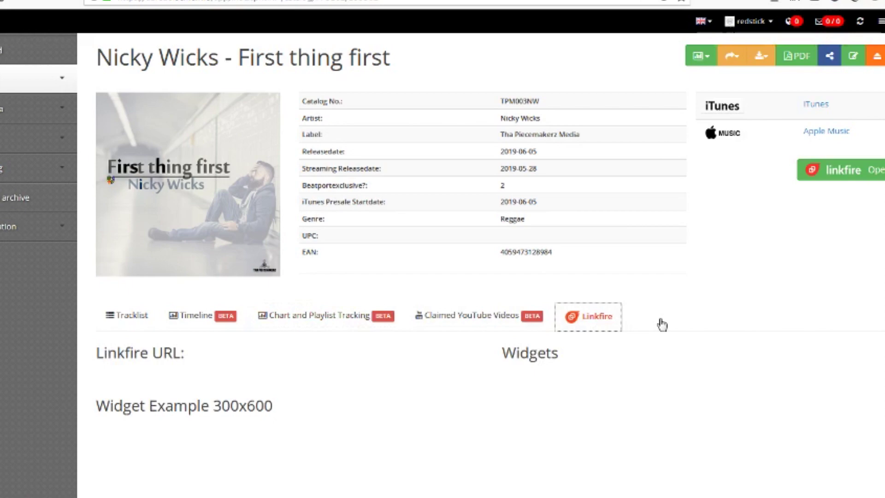
scroll(661, 323, "down", 2)
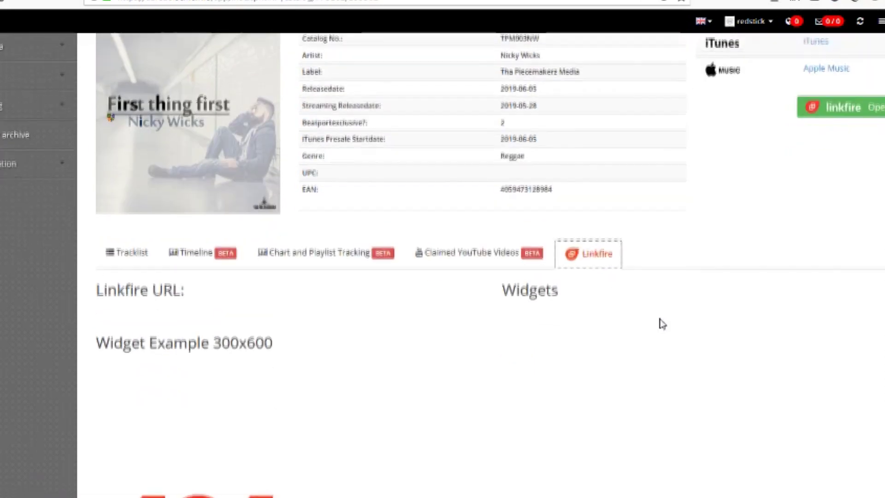
scroll(647, 313, "up", 2)
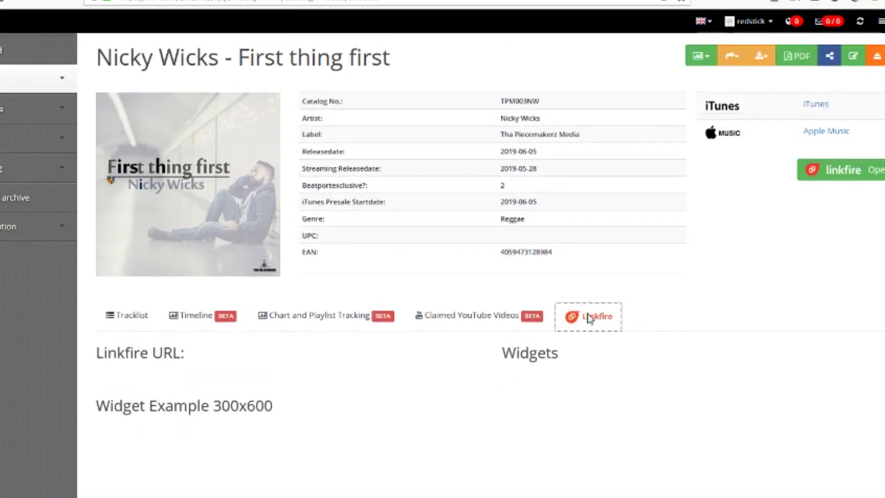
scroll(687, 289, "up", 2)
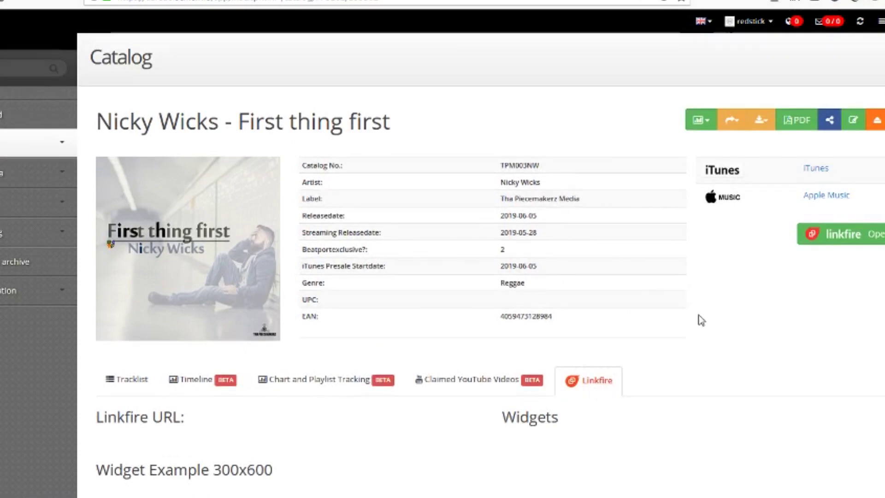
Return to the release's timeline and show the report options for daily trends and statements
left_click(187, 383)
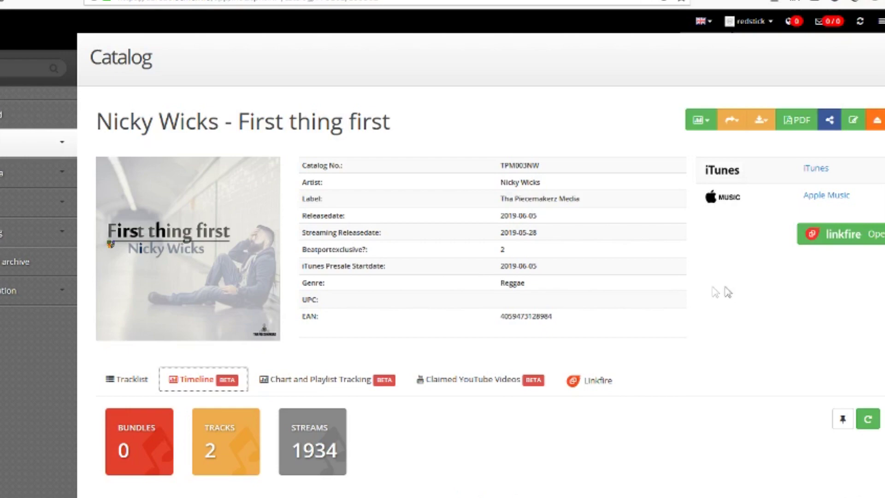
scroll(729, 294, "up", 2)
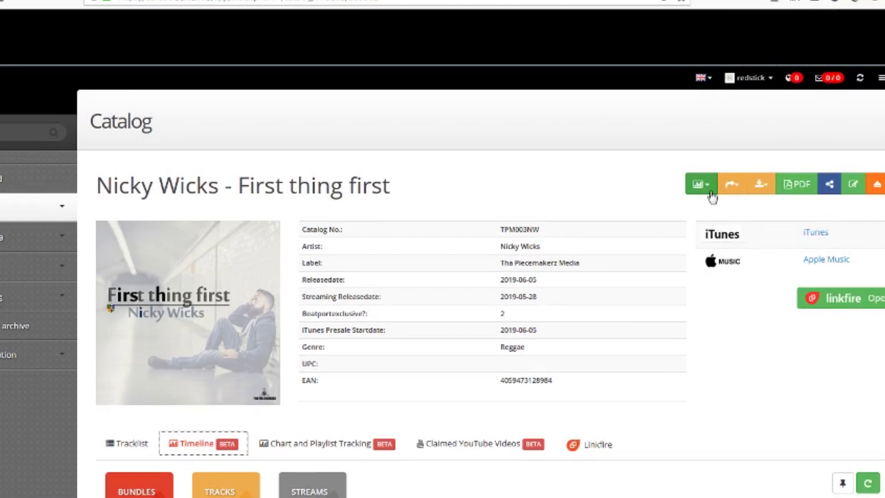
left_click(712, 196)
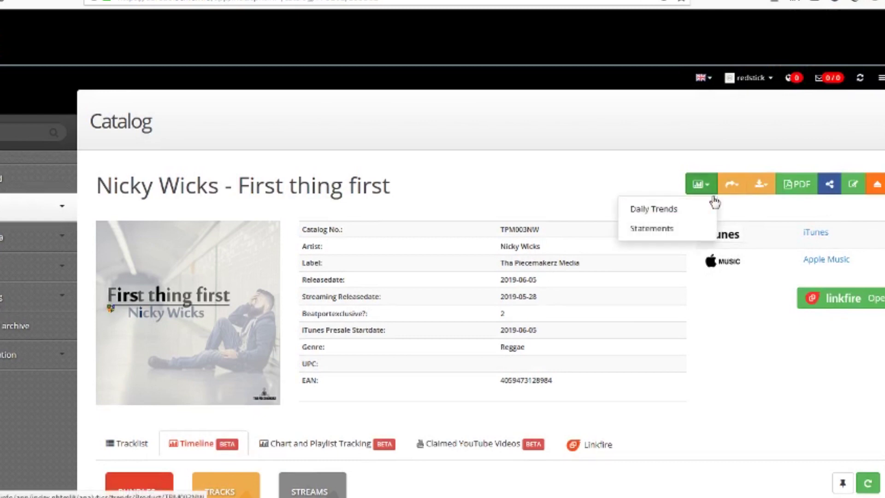
Show the MP3 and WAV options for sending the release by email and for downloading it
left_click(740, 194)
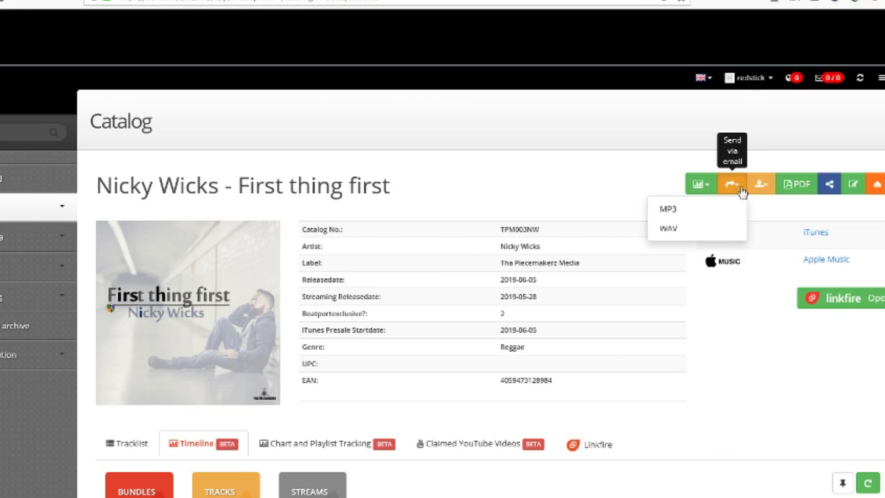
left_click(769, 187)
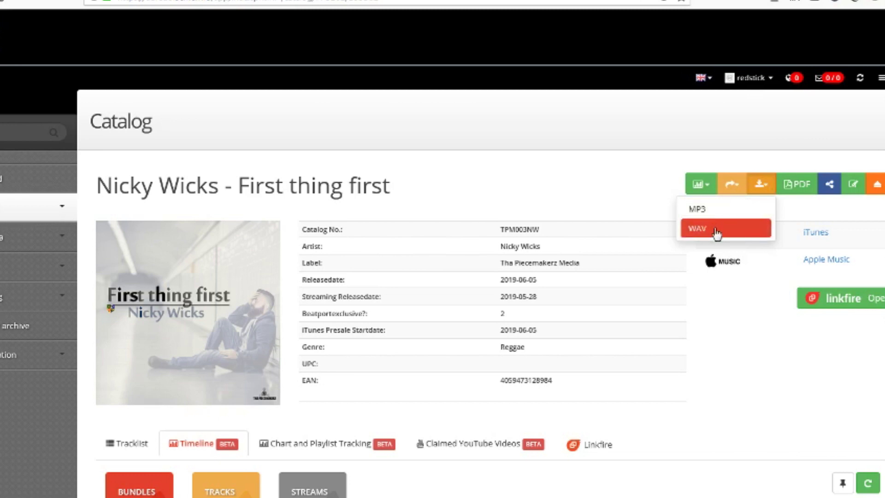
Save the release's information sheet as TPM003NW.pdf, open it from its download folder to read it, and return to the catalog page
left_click(798, 195)
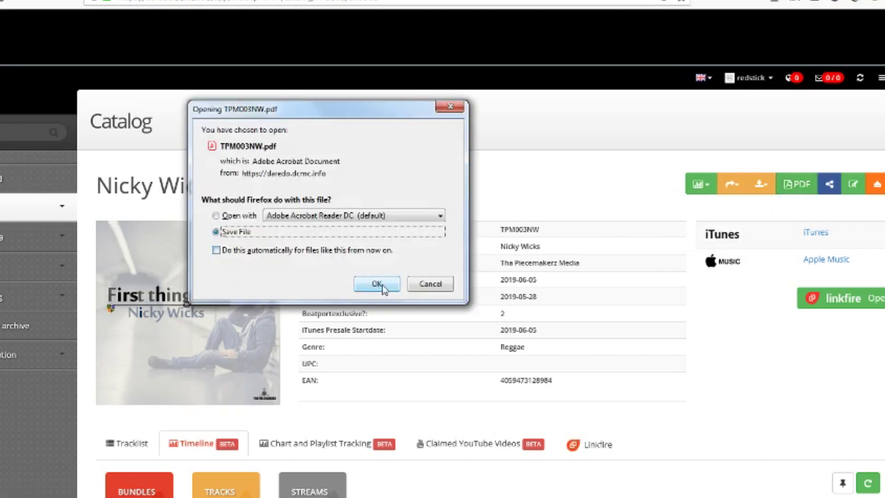
left_click(384, 284)
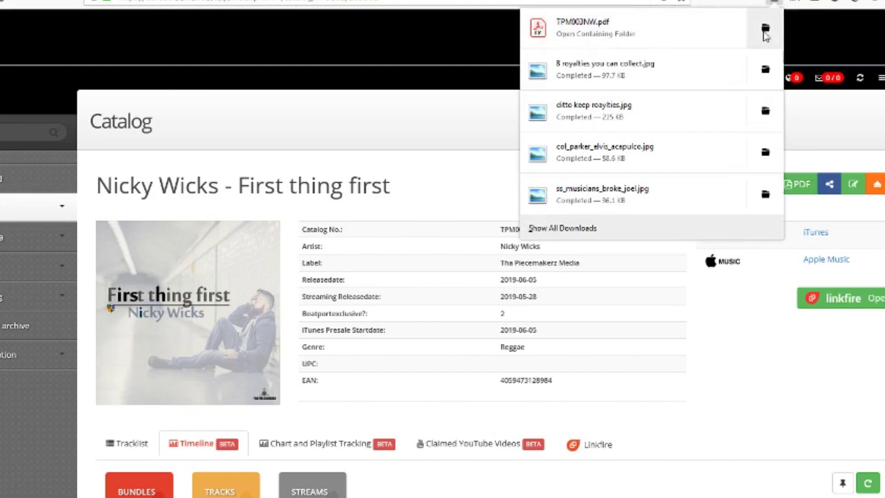
left_click(762, 28)
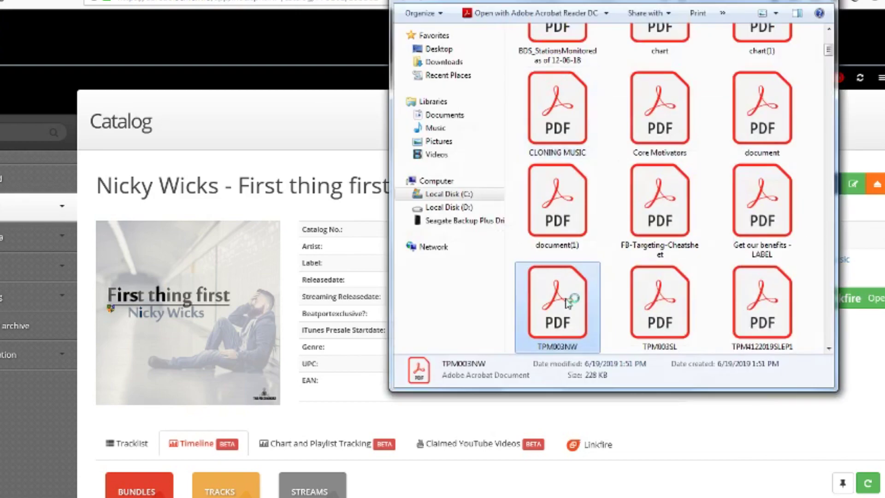
key("Return")
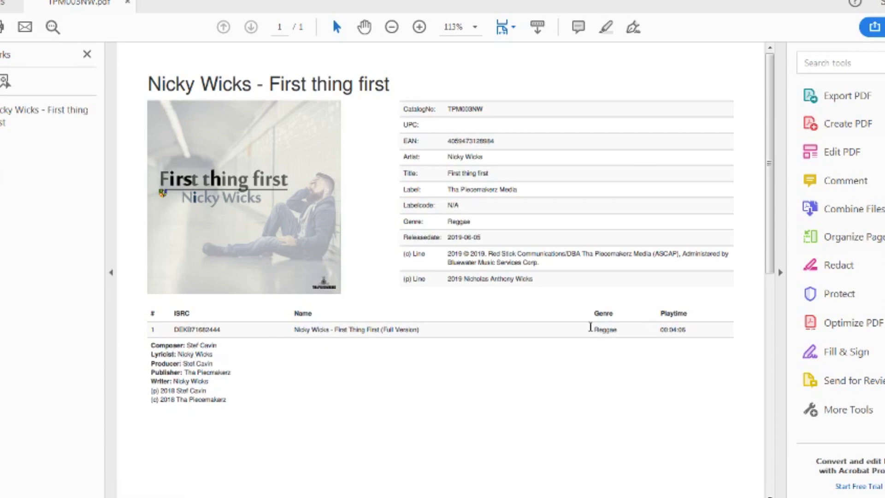
left_click(848, 96)
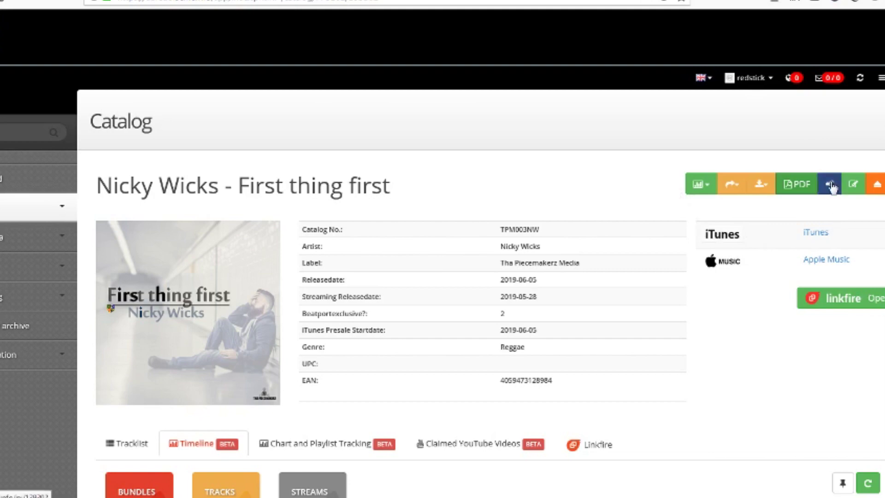
Open the release in the product editor and highlight the notice about changes to an already published product
left_click(831, 186)
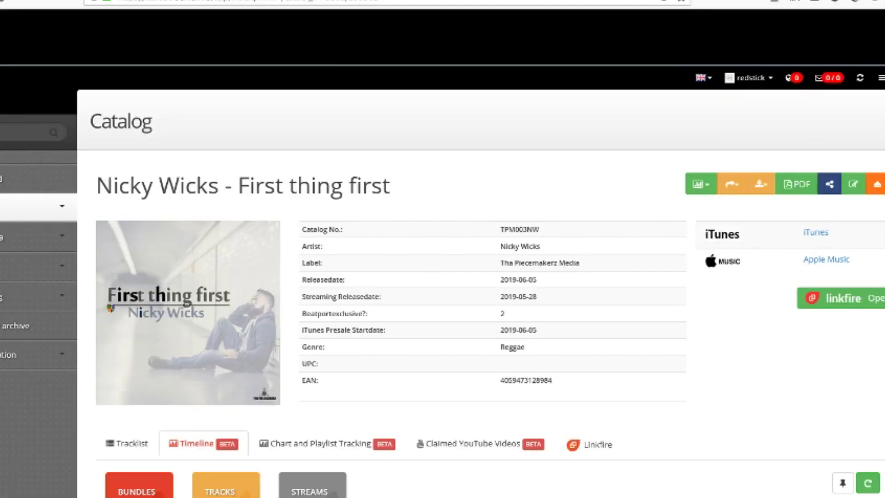
left_click(853, 187)
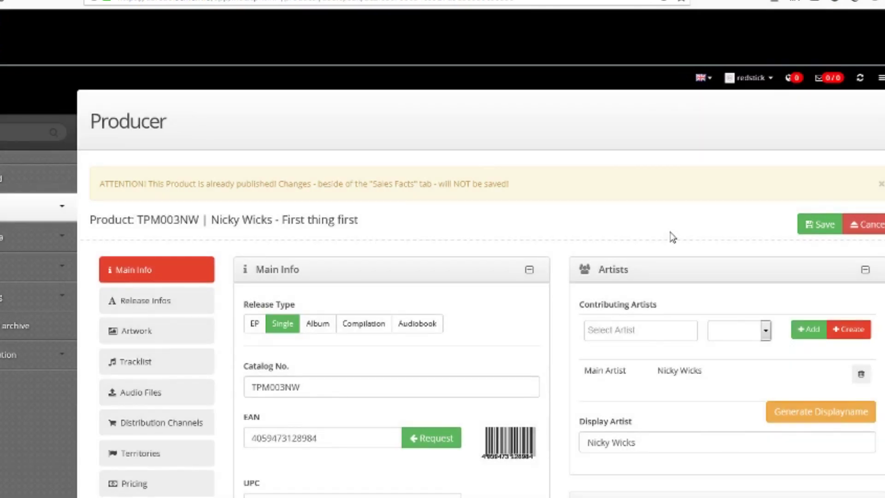
left_click_drag(101, 184, 517, 193)
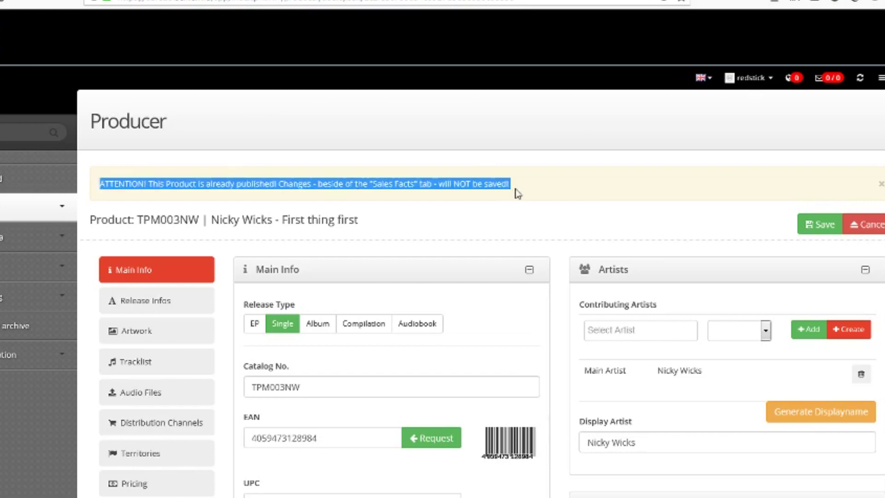
Look over the release's main info, including its identification codes, title, label, artists and release timing
scroll(558, 196, "down", 2)
scroll(583, 153, "down", 2)
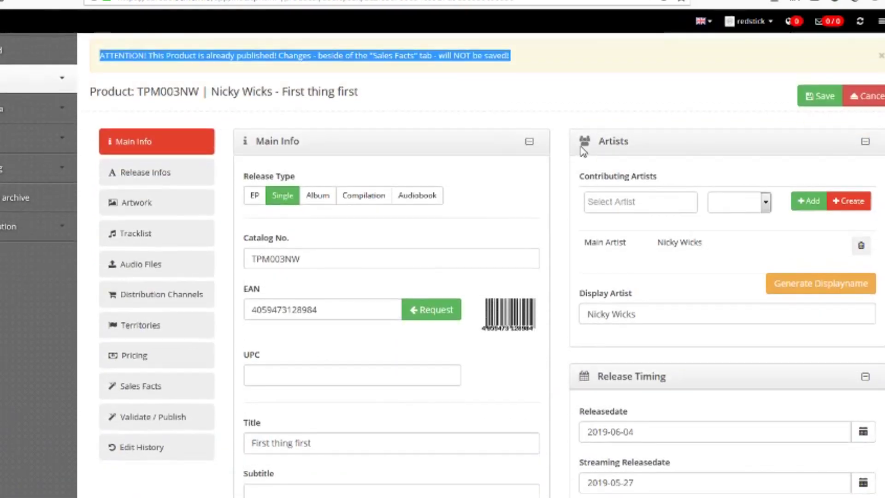
scroll(583, 152, "down", 1)
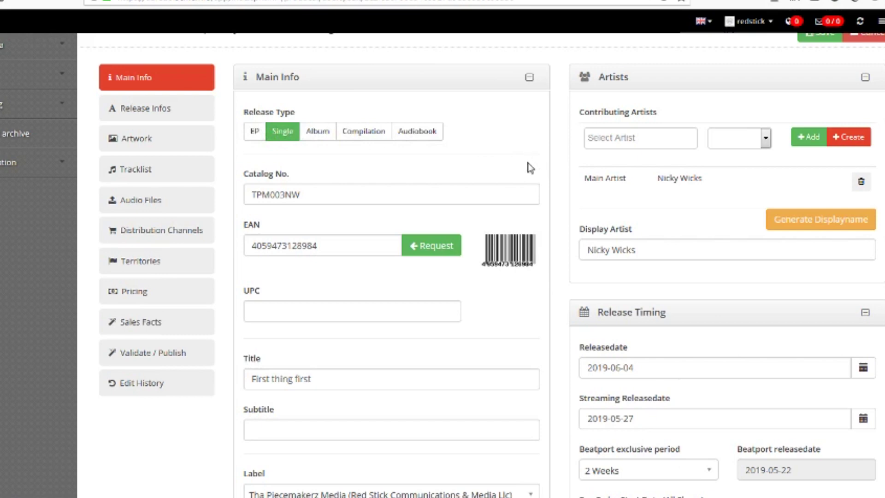
scroll(530, 168, "down", 2)
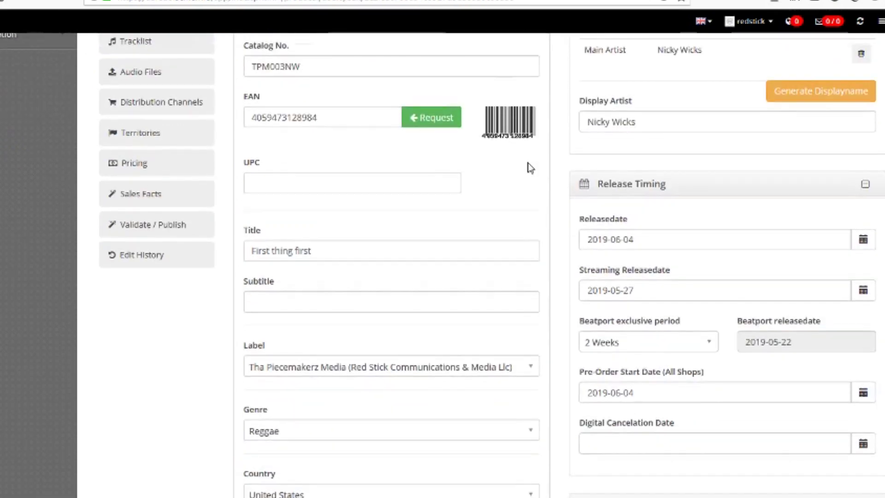
scroll(526, 169, "up", 2)
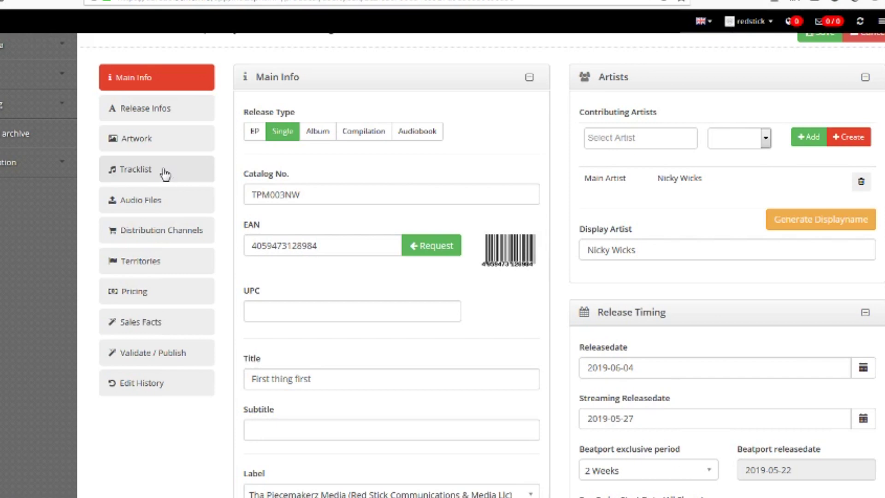
View the release's cover and booklet requirements and its German and English teaser and description texts
left_click(143, 143)
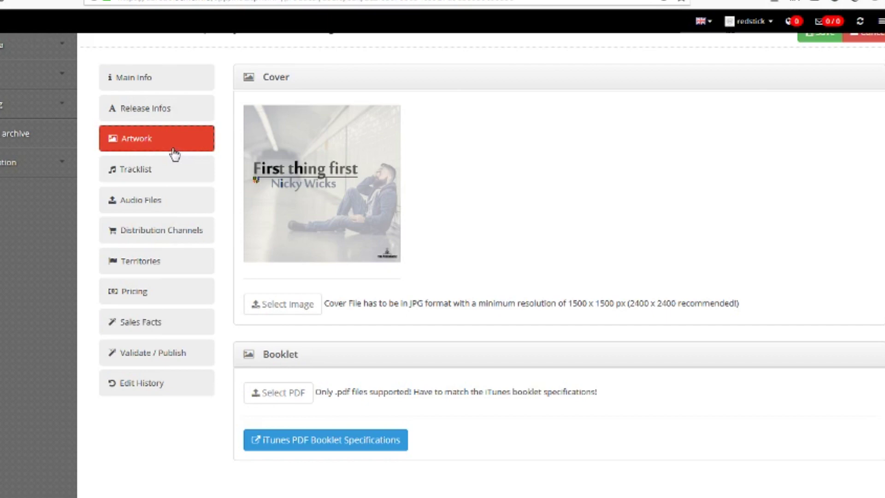
left_click(167, 121)
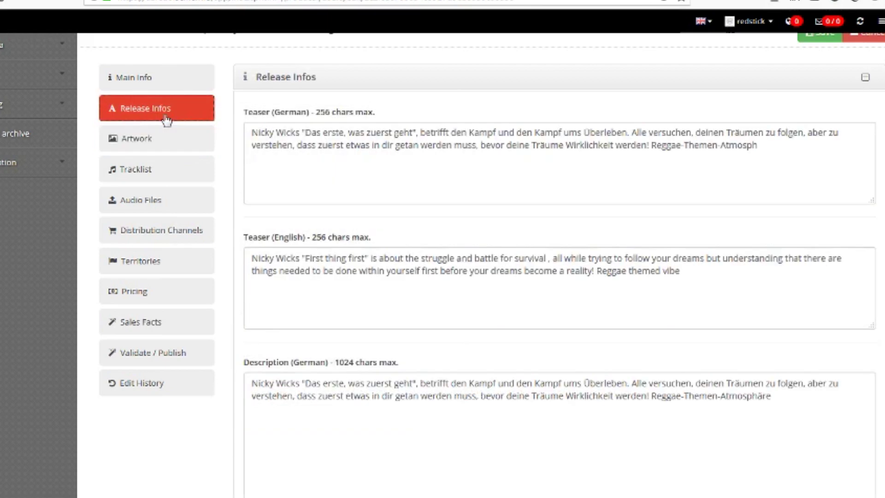
left_click(155, 146)
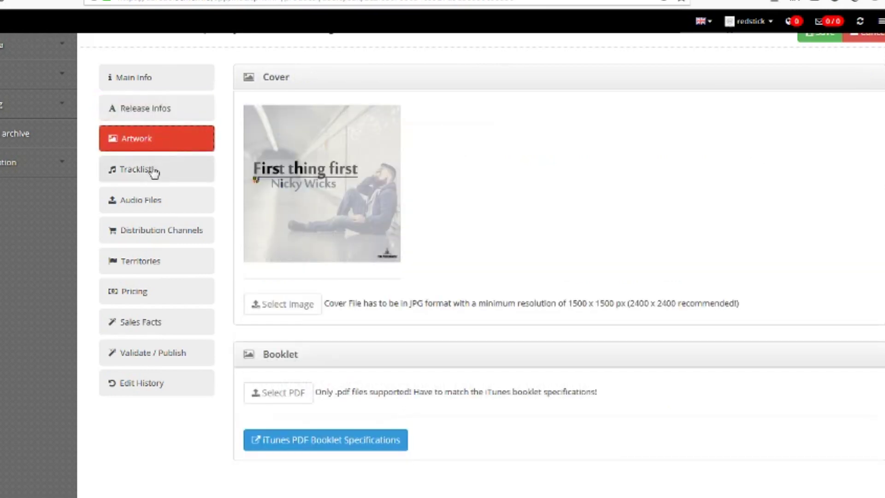
View the release's tracklist, audio files and distribution channels in turn
left_click(154, 172)
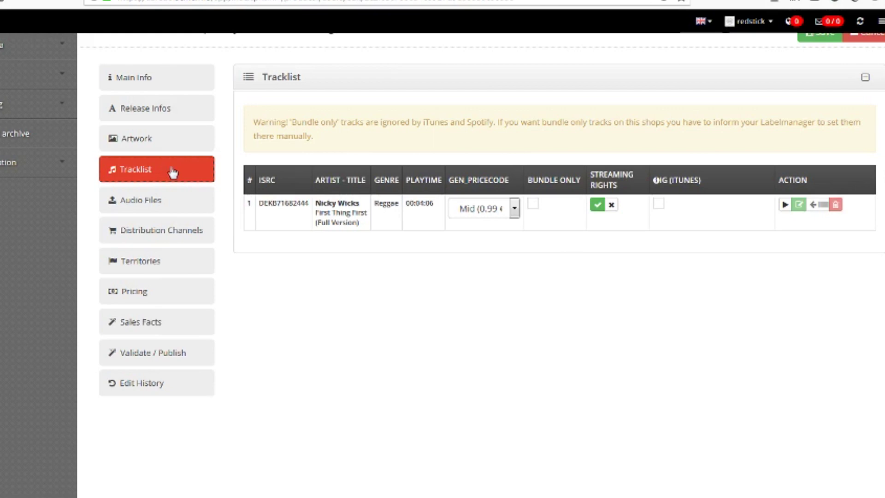
left_click(155, 201)
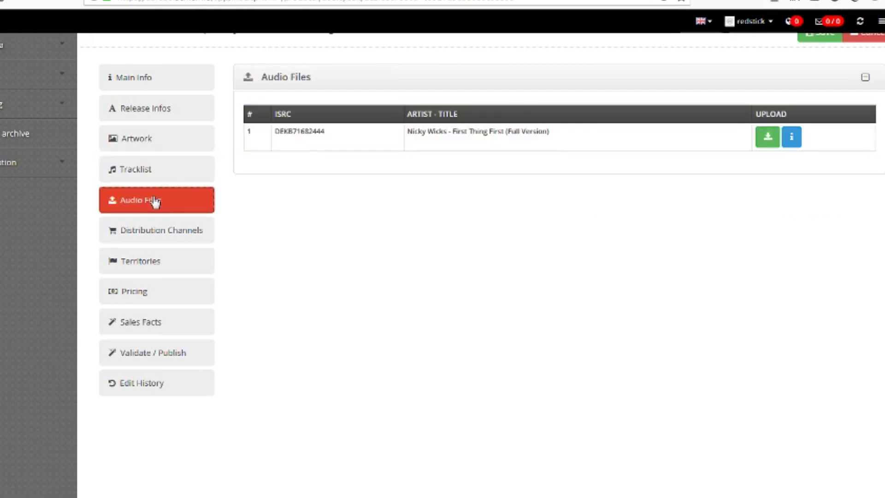
left_click(160, 236)
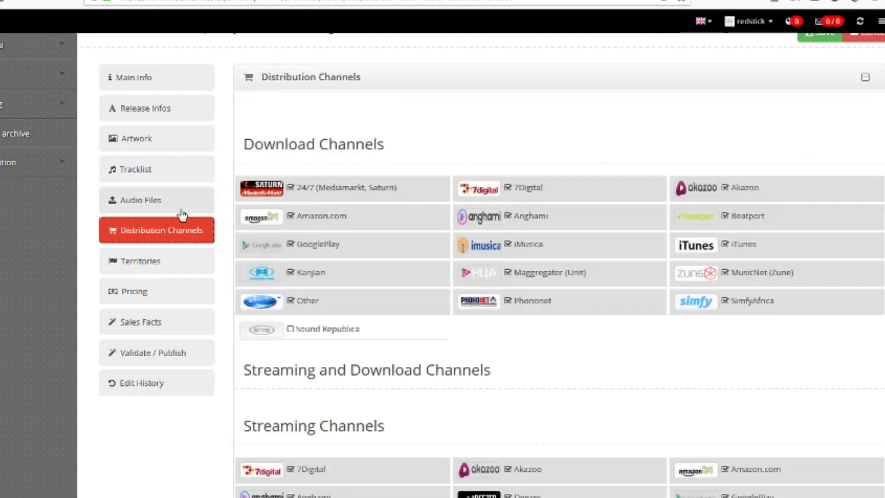
Open the release's territories and examine which countries are selected across the whole list
left_click(148, 258)
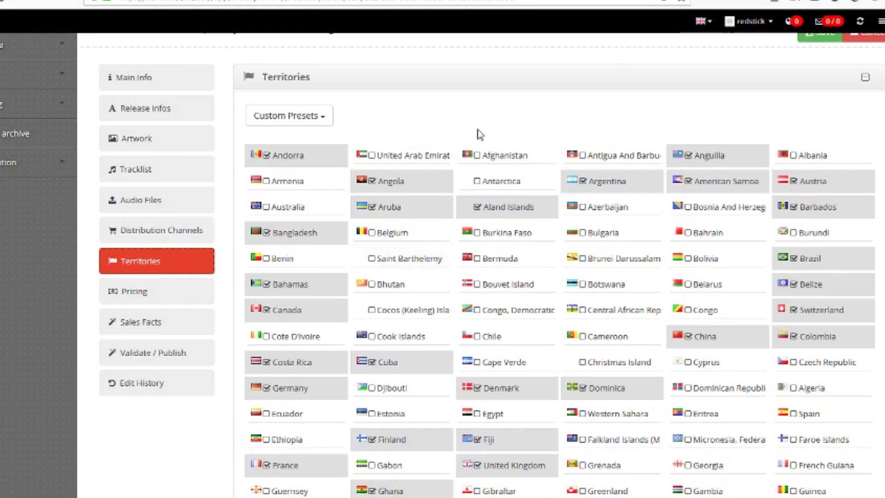
scroll(499, 127, "down", 2)
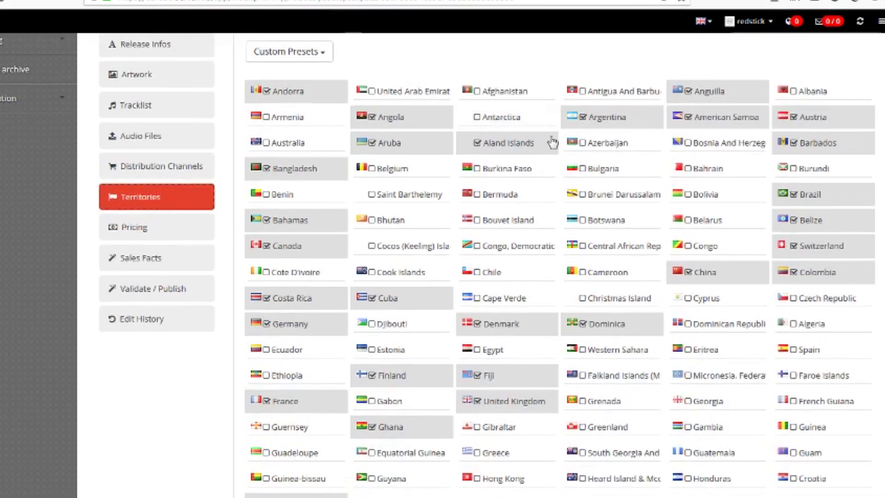
scroll(555, 144, "down", 4)
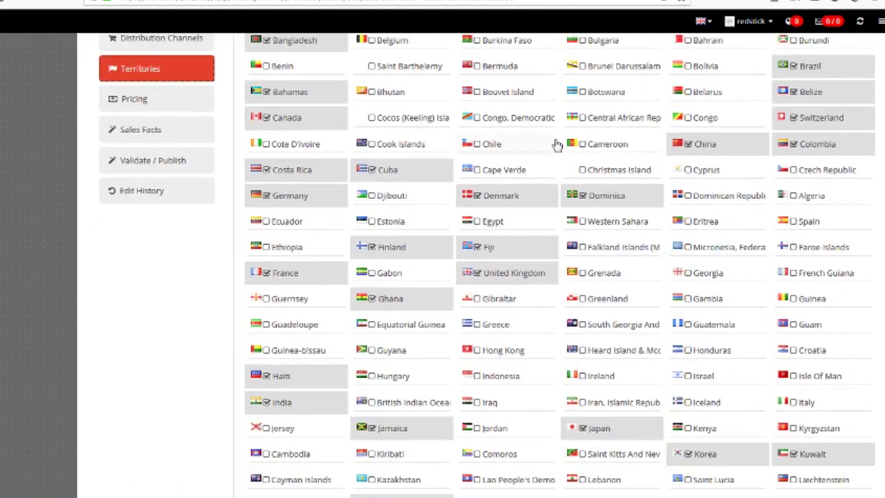
scroll(556, 146, "down", 7)
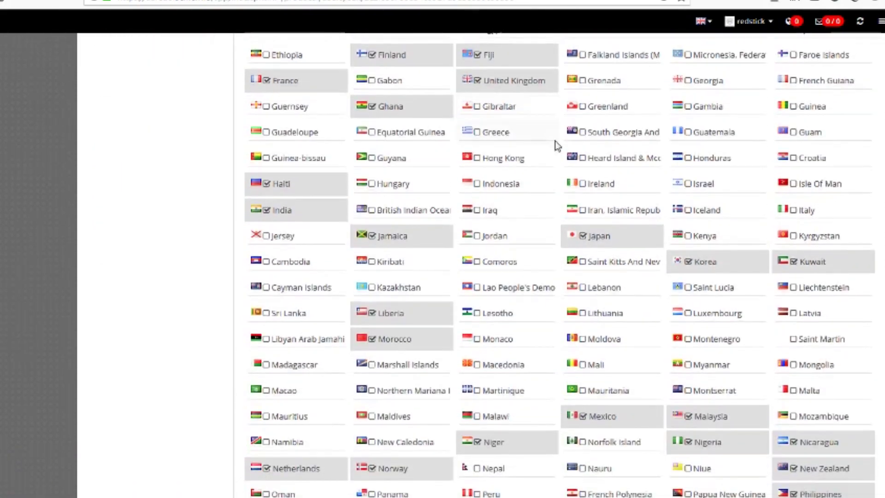
scroll(557, 146, "down", 7)
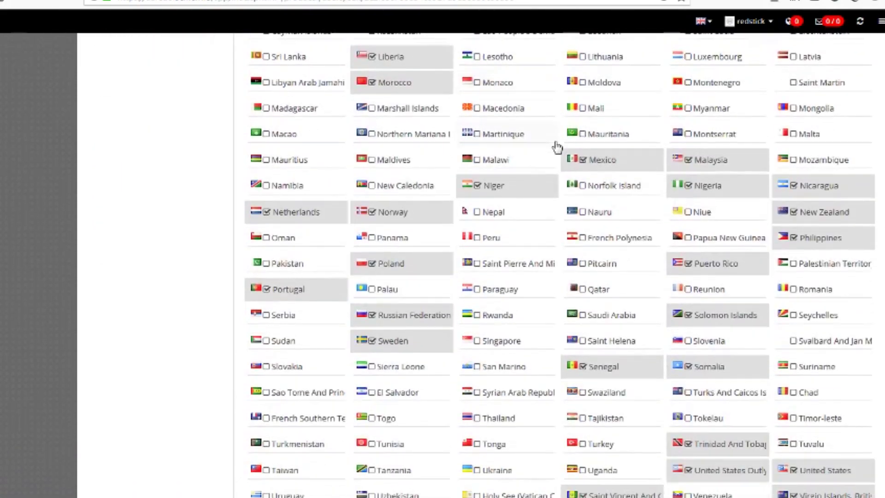
scroll(557, 147, "down", 2)
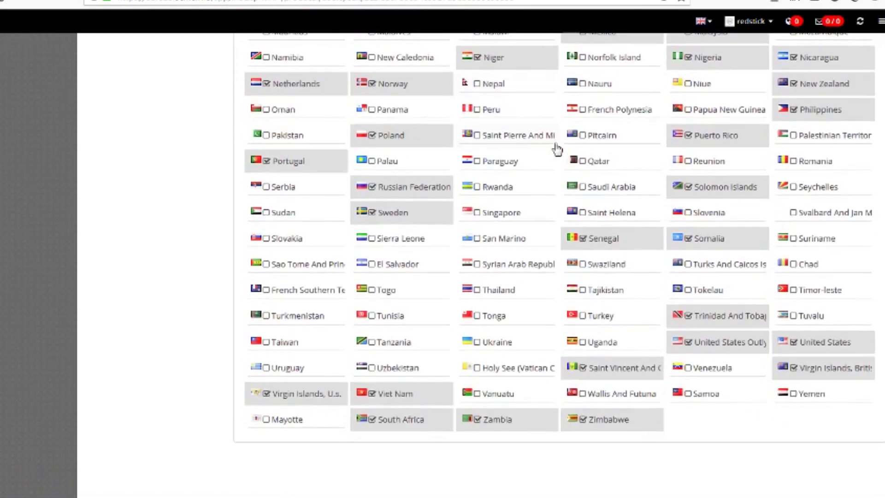
scroll(557, 147, "up", 9)
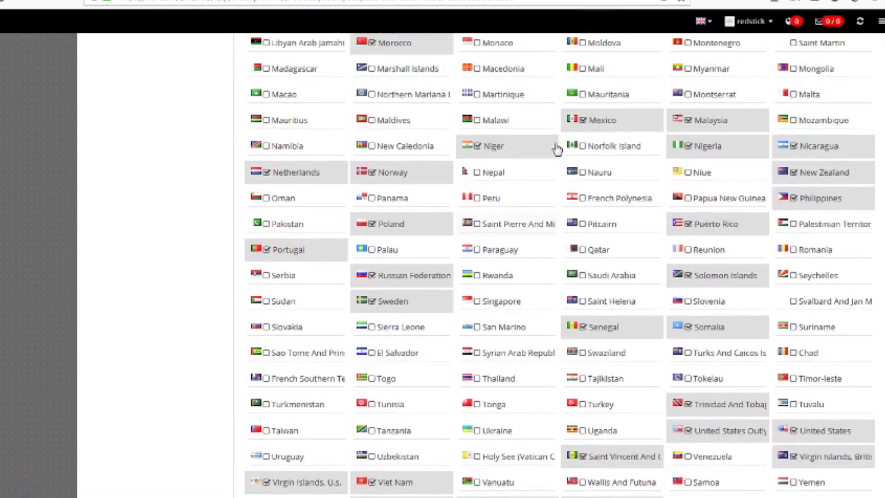
scroll(557, 149, "up", 7)
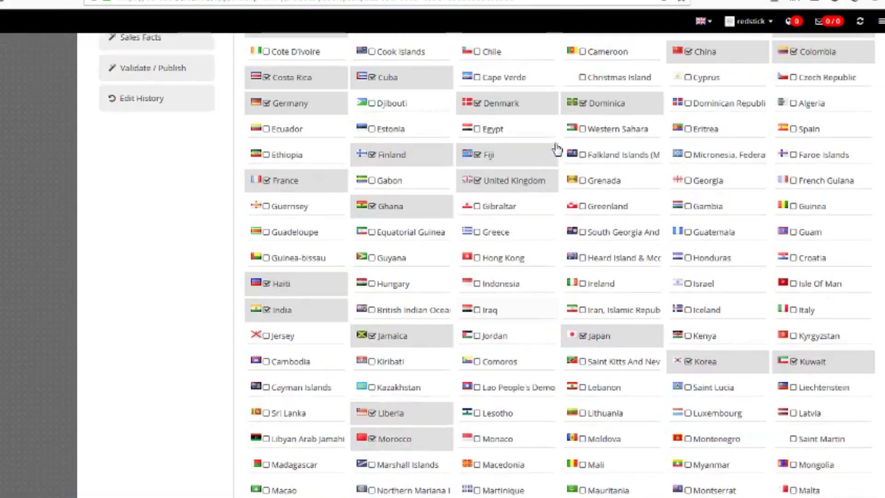
scroll(557, 147, "up", 5)
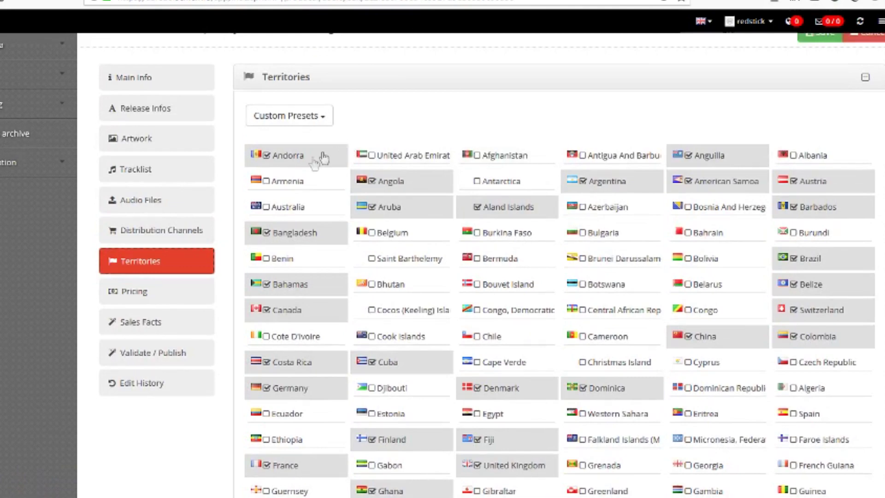
Return to the dashboard and open the producer overview listing all labels
scroll(260, 252, "up", 5)
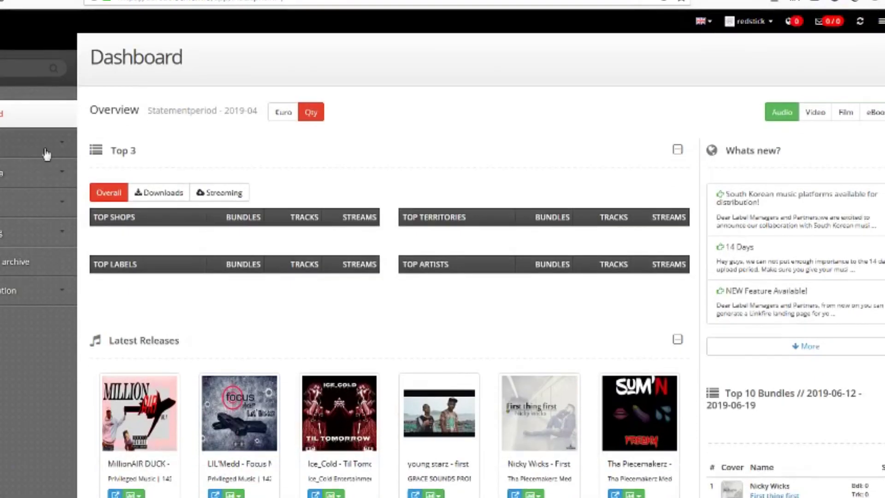
left_click(47, 153)
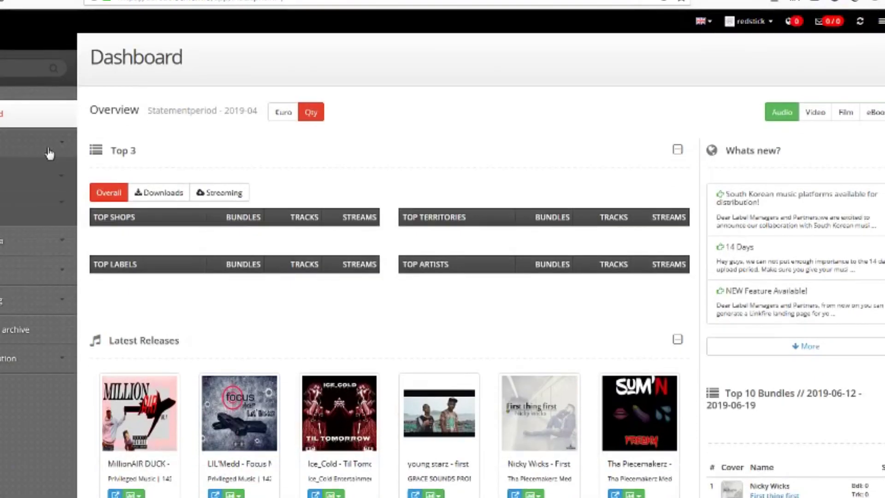
left_click(51, 178)
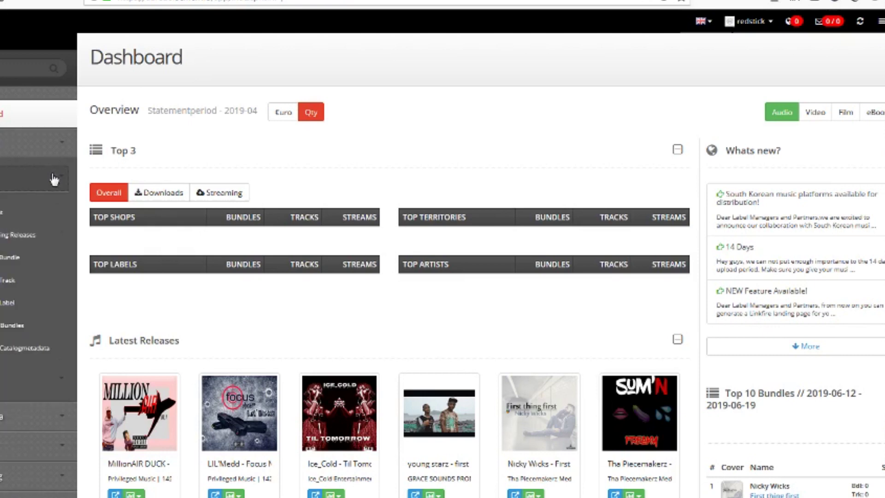
left_click(27, 214)
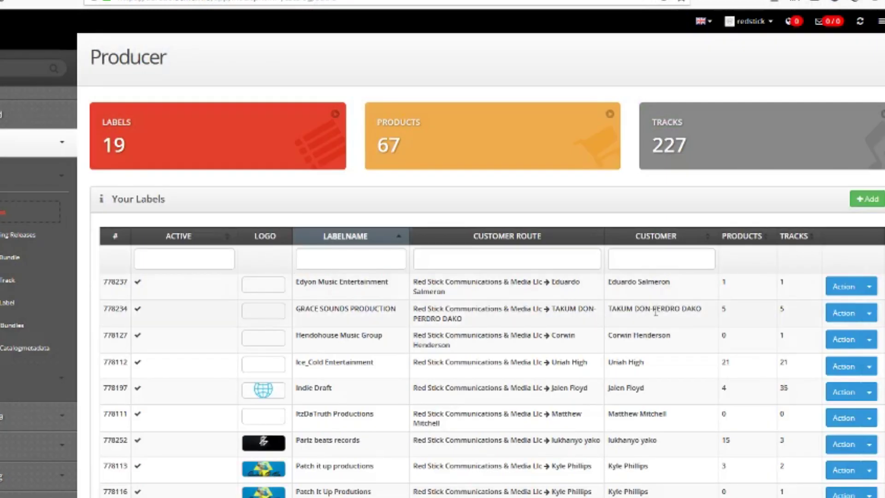
View the main info of the label Tha Piecemakerz Media in its edit form, and return to the label list
scroll(656, 311, "down", 5)
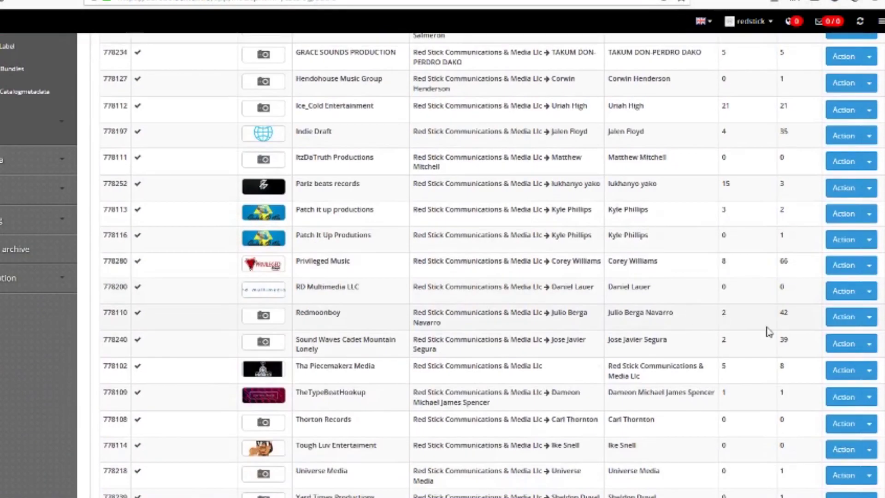
left_click(869, 370)
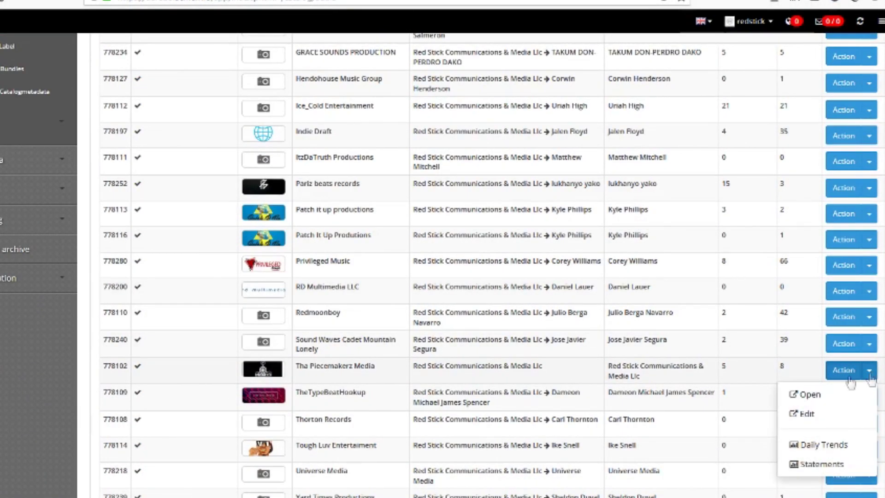
left_click(808, 414)
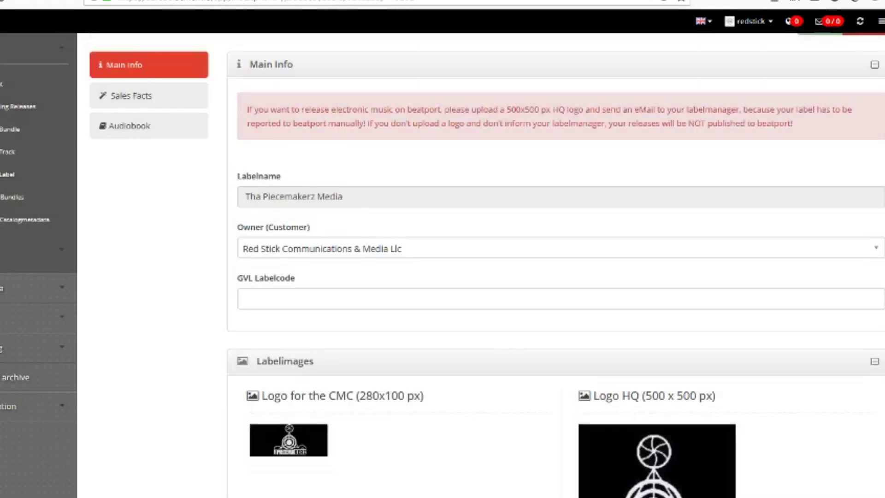
key("alt+Left")
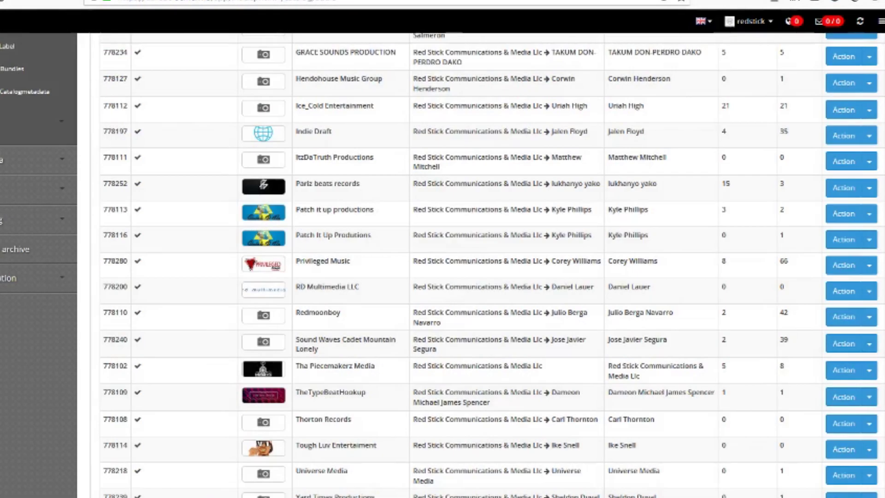
Open the catalog of the label Tha Piecemakerz Media and look through its product list
left_click(869, 370)
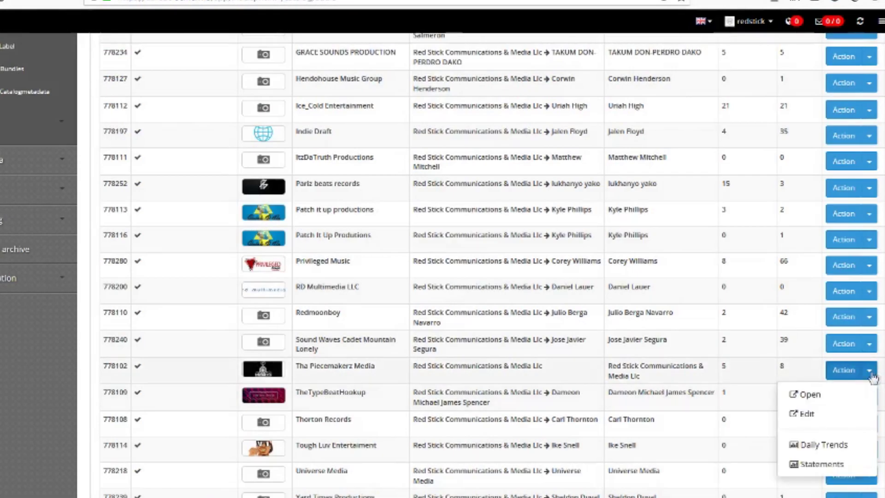
left_click(819, 395)
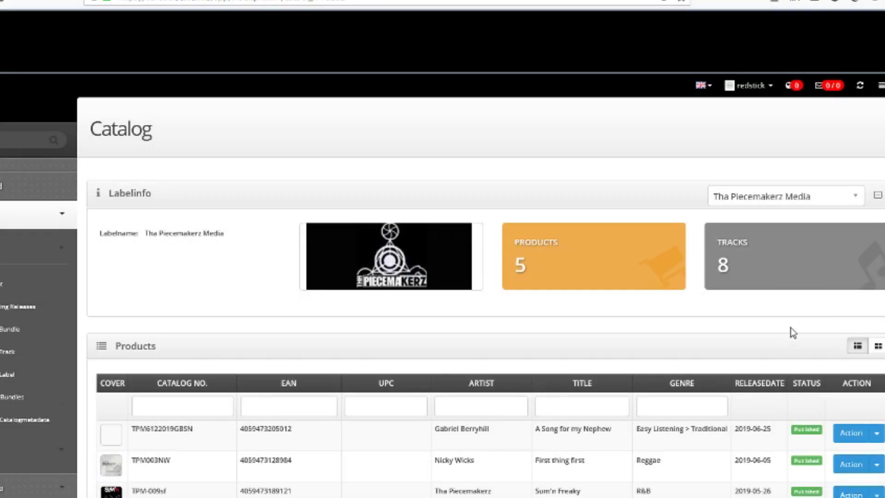
scroll(790, 327, "down", 1)
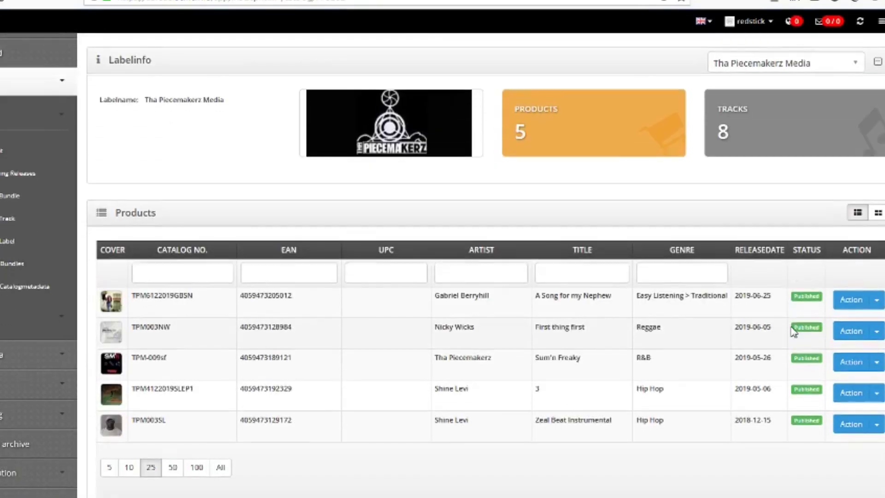
scroll(791, 327, "down", 1)
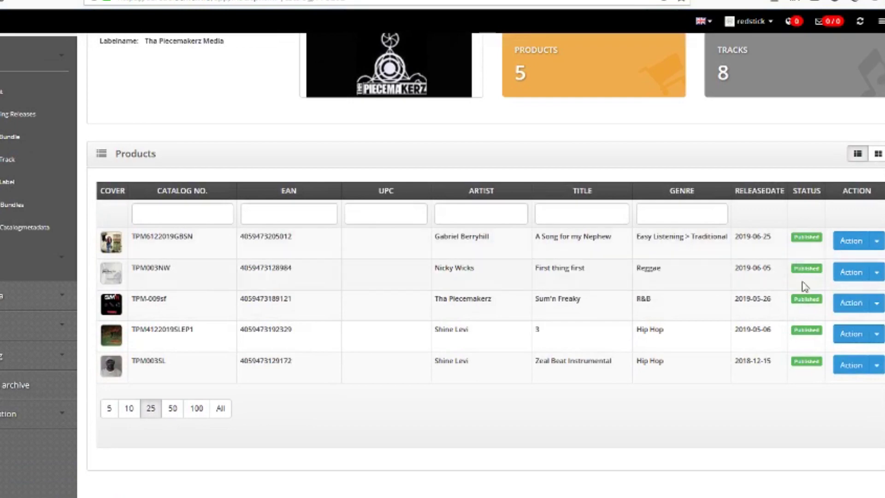
scroll(796, 325, "up", 1)
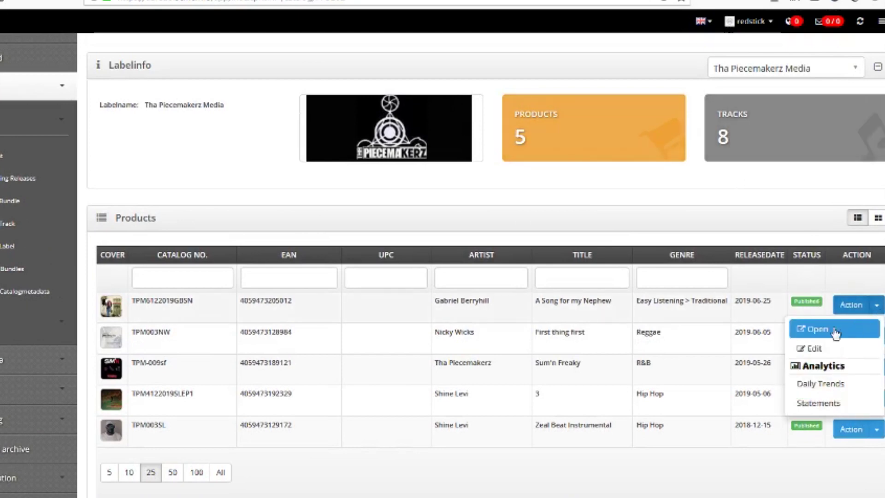
Open the catalog page of the Hip Hop release "3" and preview its first track, Ain't Superstars
left_click(820, 354)
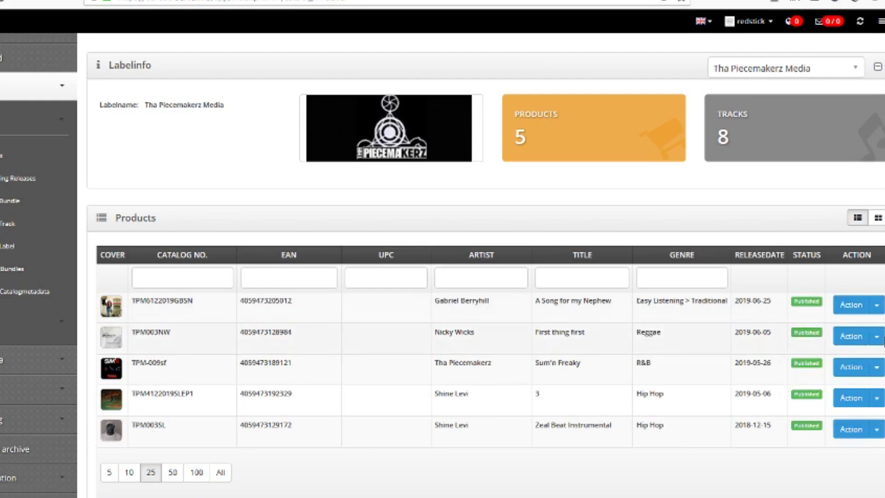
left_click(877, 401)
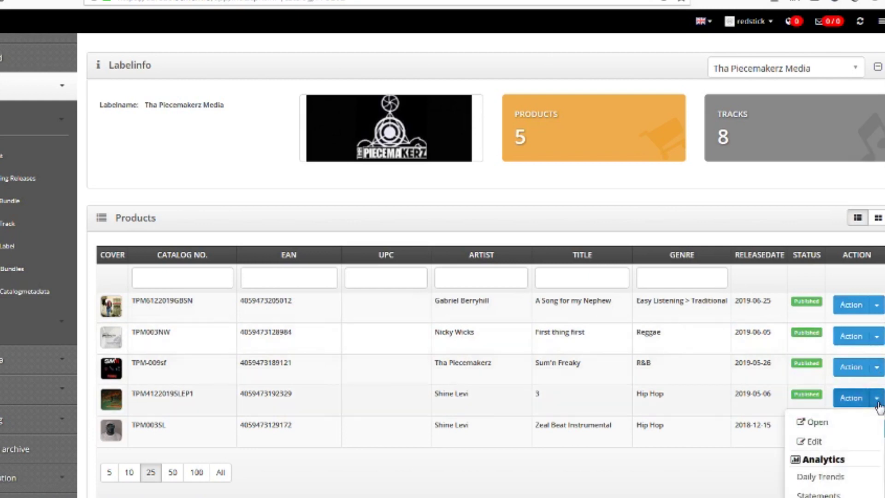
left_click(828, 426)
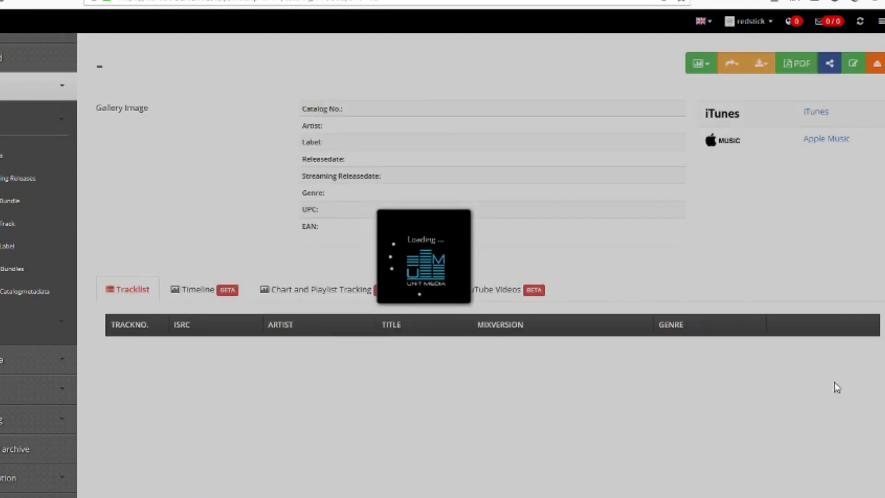
scroll(872, 276, "down", 2)
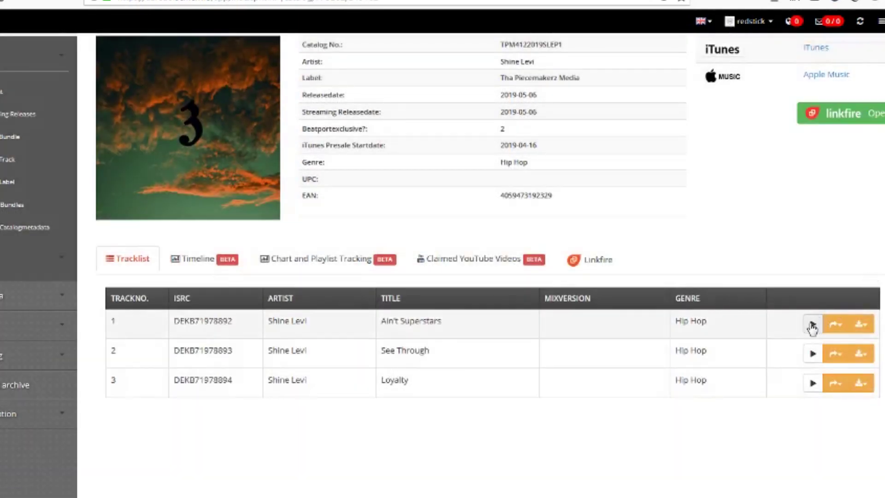
left_click(812, 326)
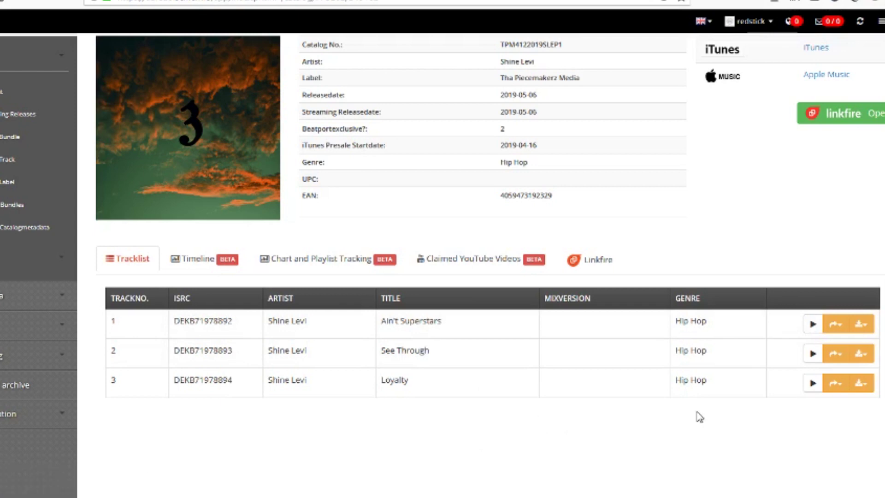
Open the release's Linkfire page, play and pause the Ain't Superstars preview, and look through the offered music services
scroll(725, 419, "up", 2)
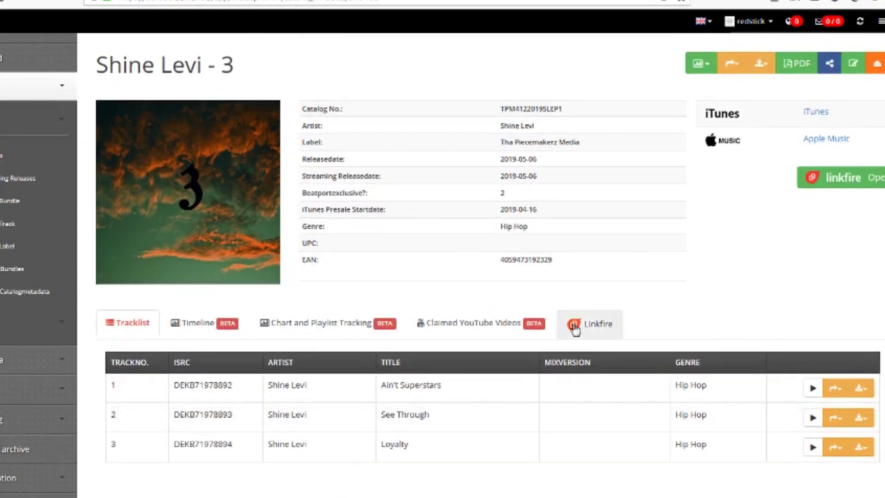
left_click(828, 181)
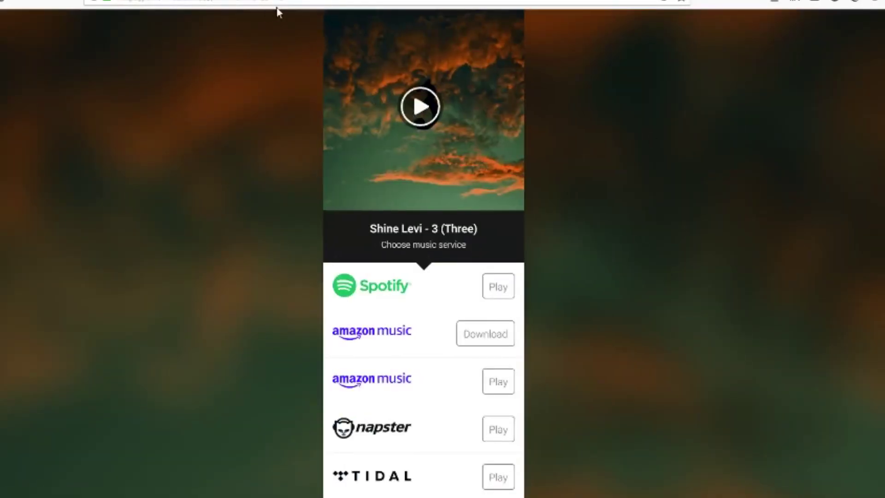
left_click(418, 108)
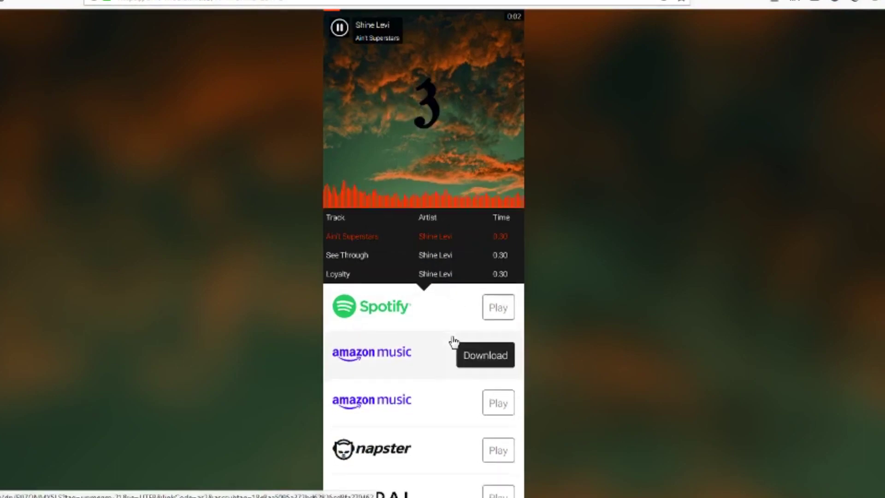
scroll(452, 341, "down", 1)
scroll(454, 342, "up", 1)
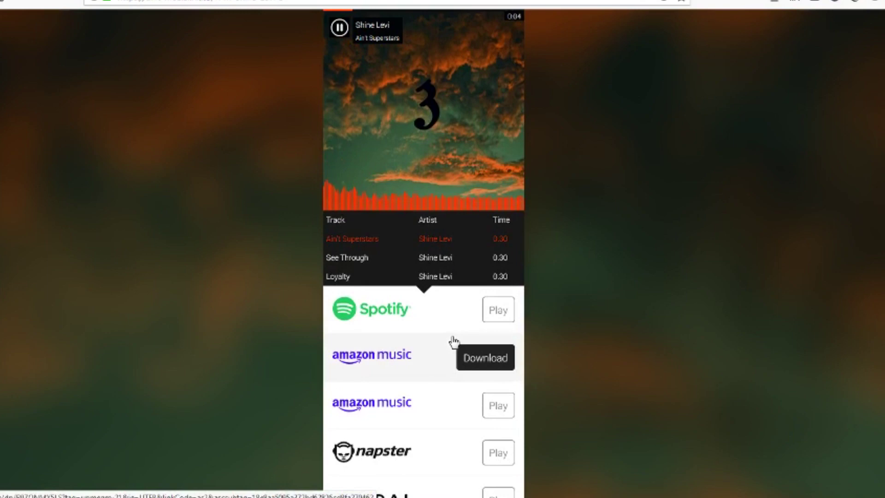
left_click(340, 27)
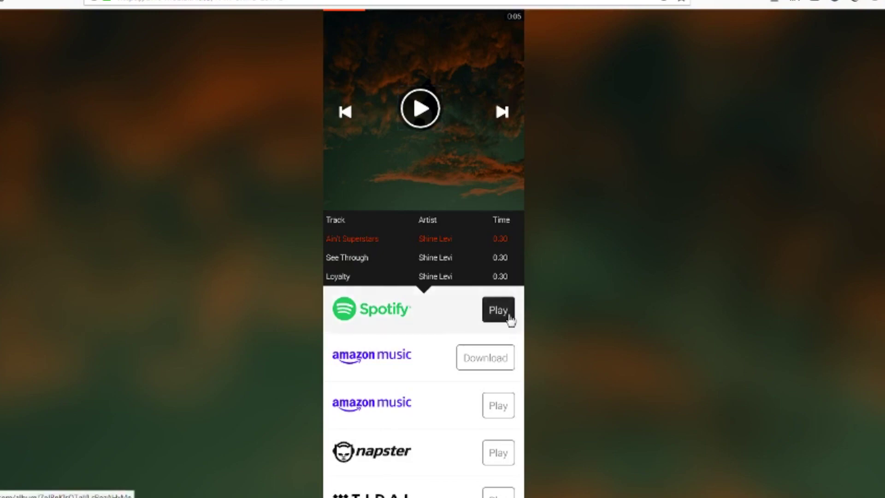
scroll(507, 317, "down", 1)
Switch to the promo page of the release "First thing first", review its release info and track credits, and highlight the label name
left_click(435, 1)
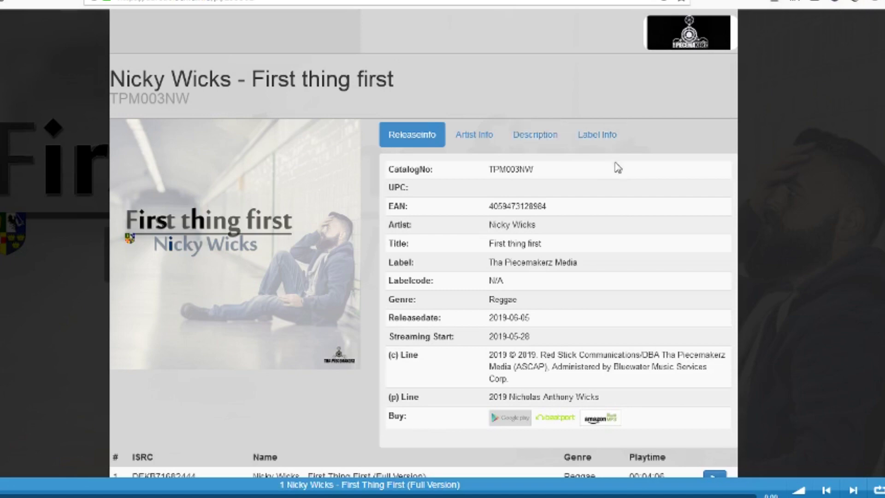
scroll(618, 168, "down", 2)
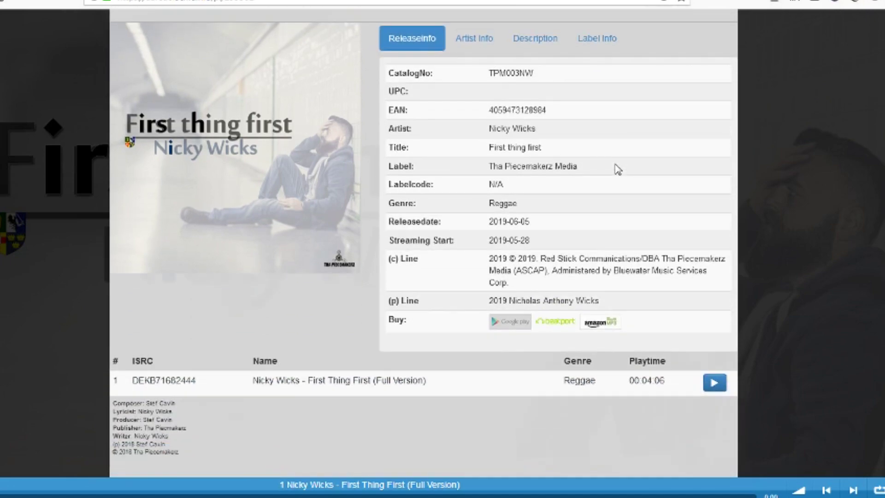
scroll(618, 168, "up", 2)
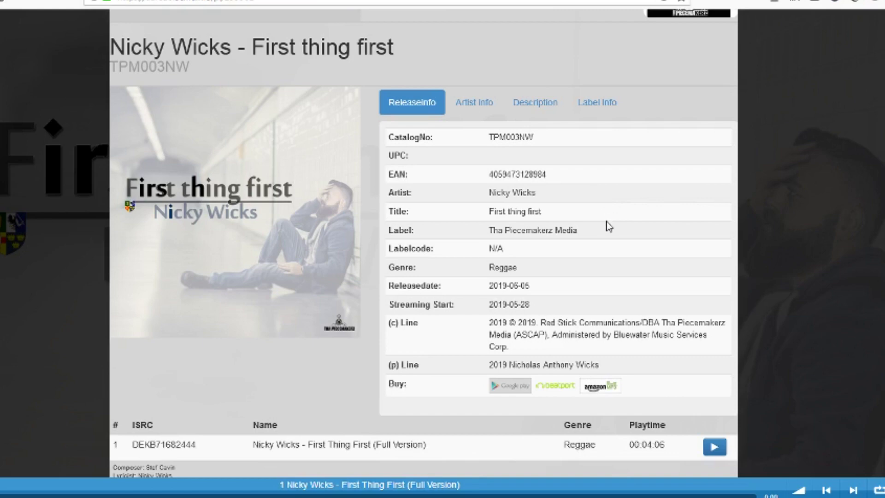
scroll(537, 209, "down", 2)
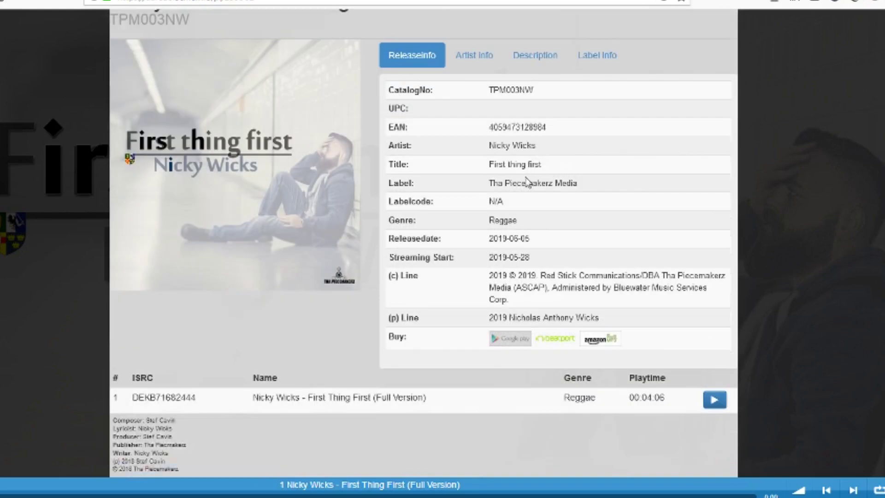
scroll(528, 182, "up", 2)
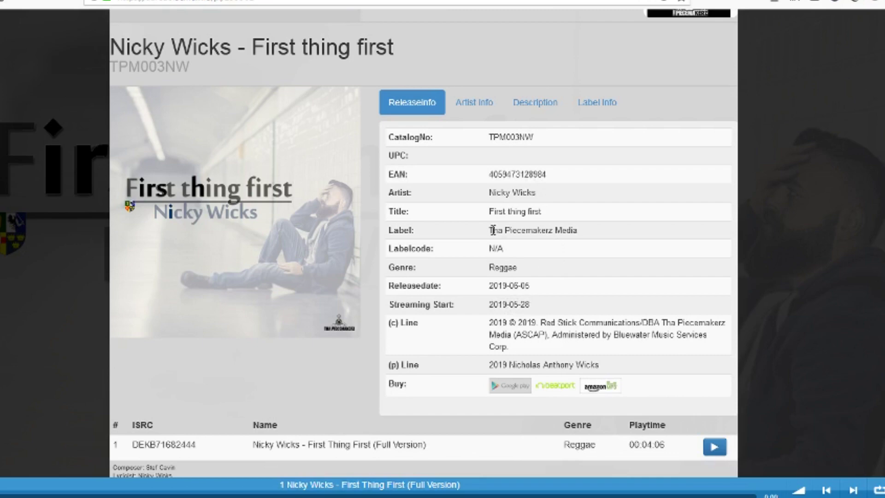
left_click_drag(491, 227, 578, 230)
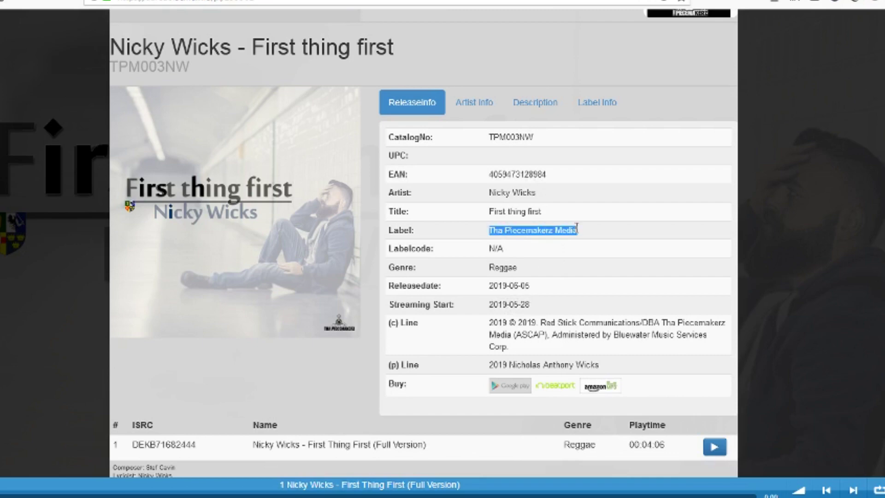